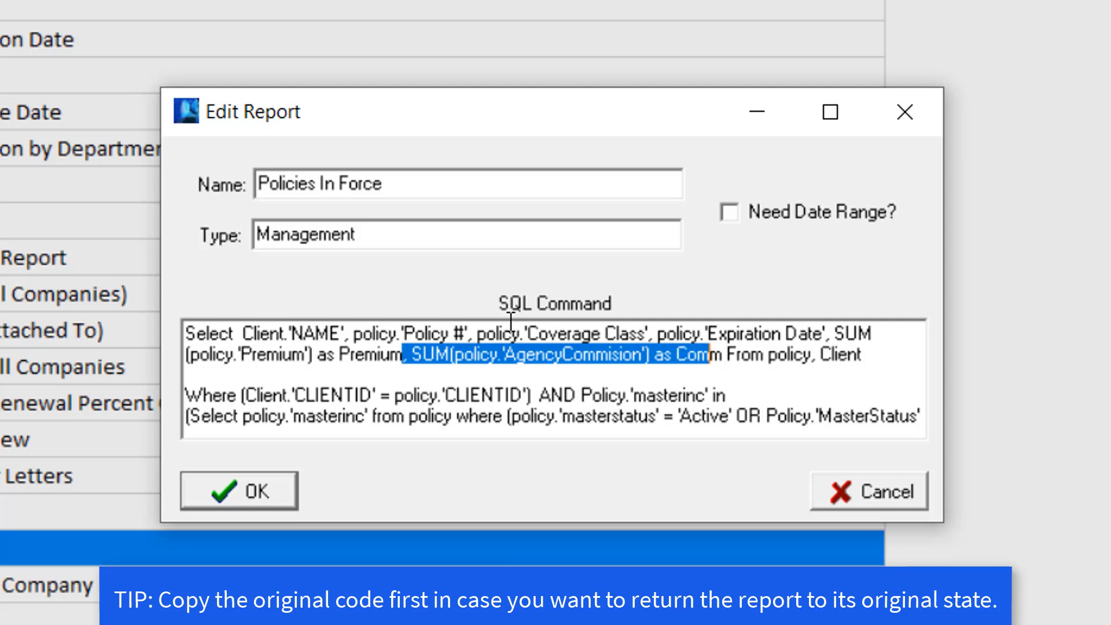
- Remove the SUM(policy.'AgencyCommision') as Comm column from the SQL command and save the report under the name "CUSTOM: Policies In Force"
{"action": "key", "text": "Delete"}
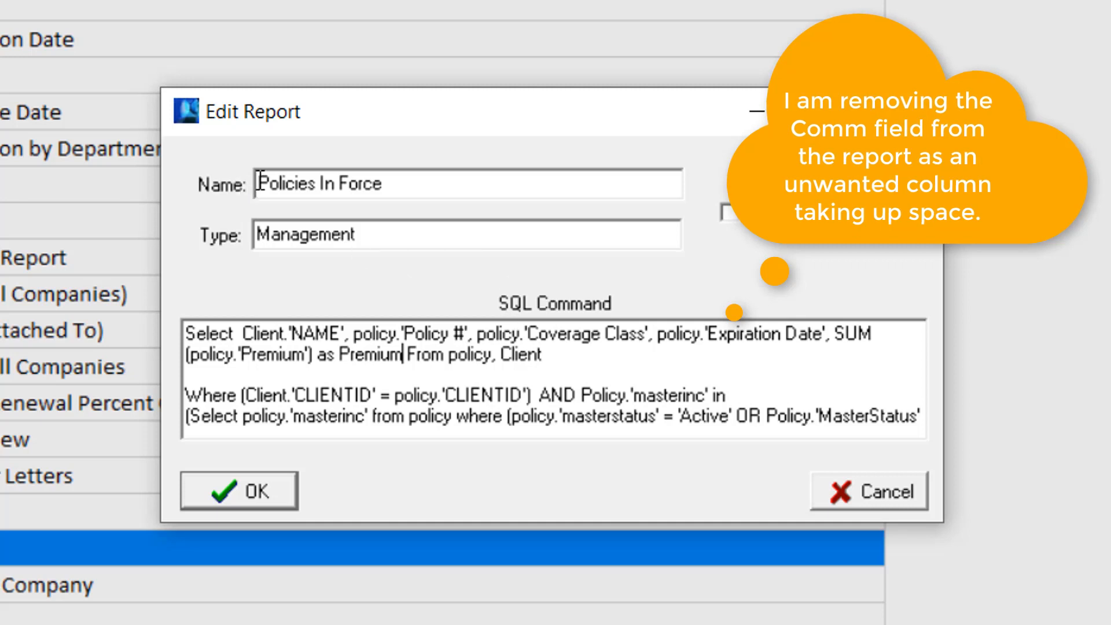
{"action": "type", "text": "CUSTOM:"}
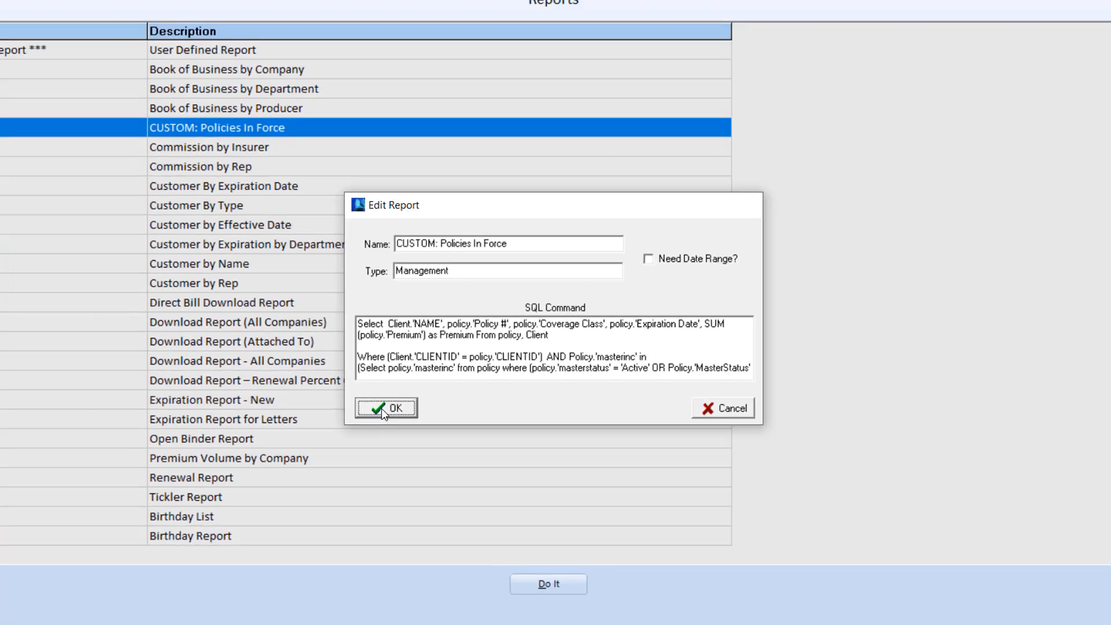
{"action": "left_click", "coordinate": [383, 408]}
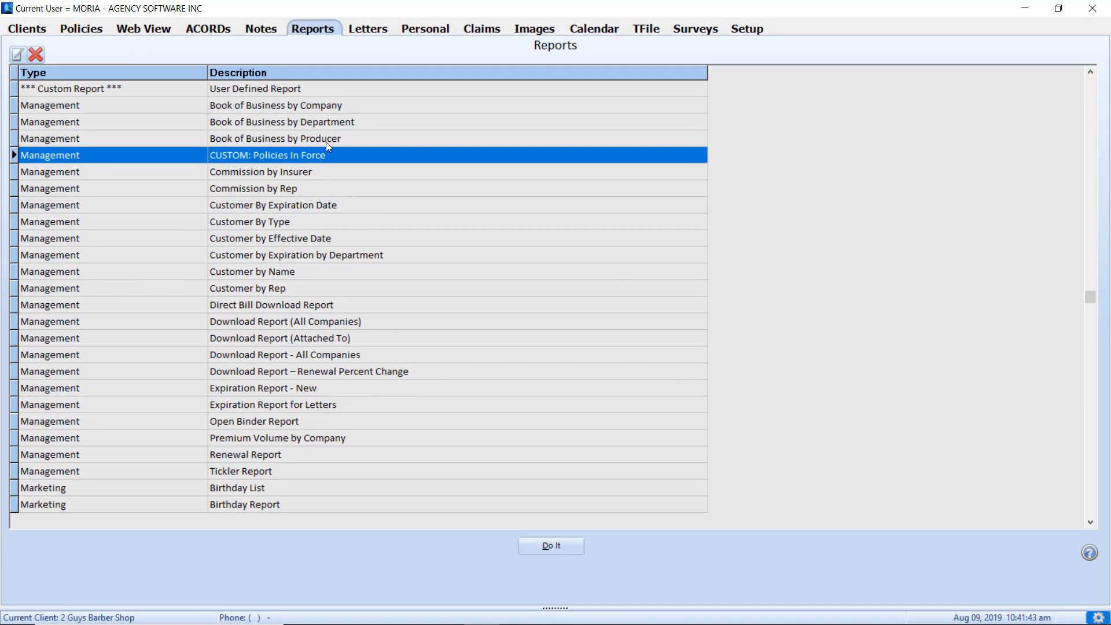
- Run the CUSTOM: Policies In Force report with Preview as the report destination
{"action": "double_click", "coordinate": [319, 155]}
{"action": "left_click", "coordinate": [544, 351]}
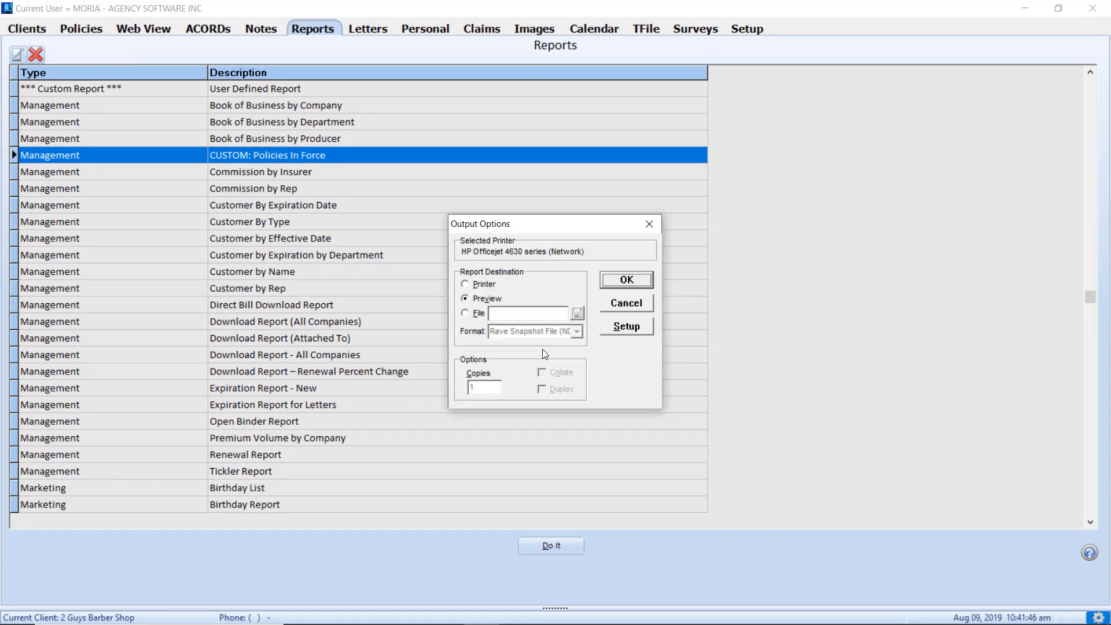
{"action": "left_click", "coordinate": [615, 280]}
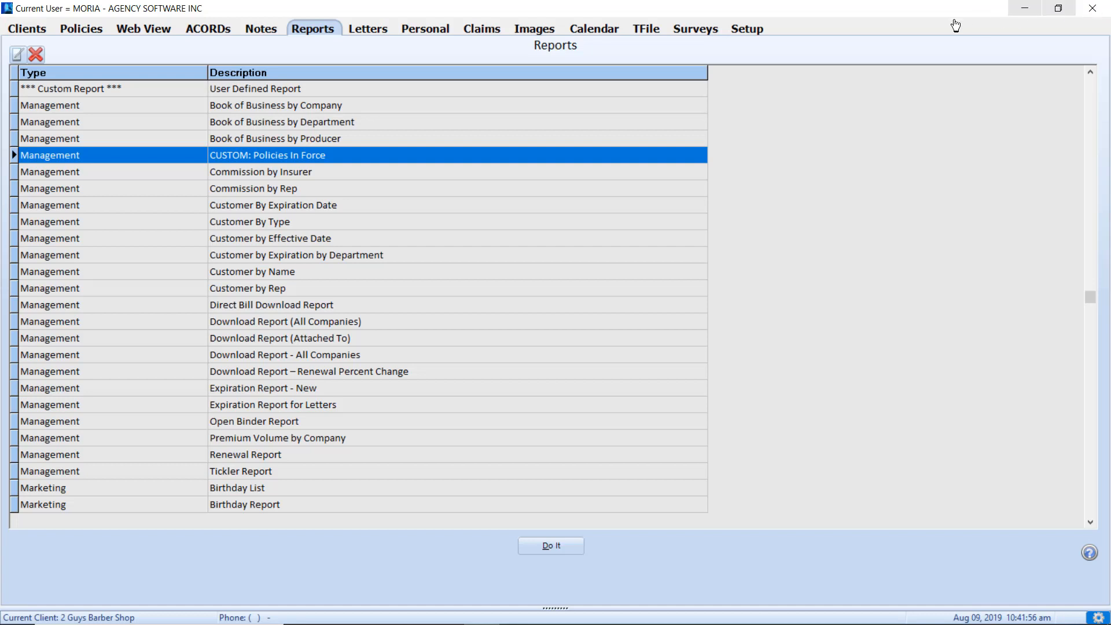
- Start a new User Defined Report and choose Policy as the table to get records from
{"action": "left_click", "coordinate": [402, 88]}
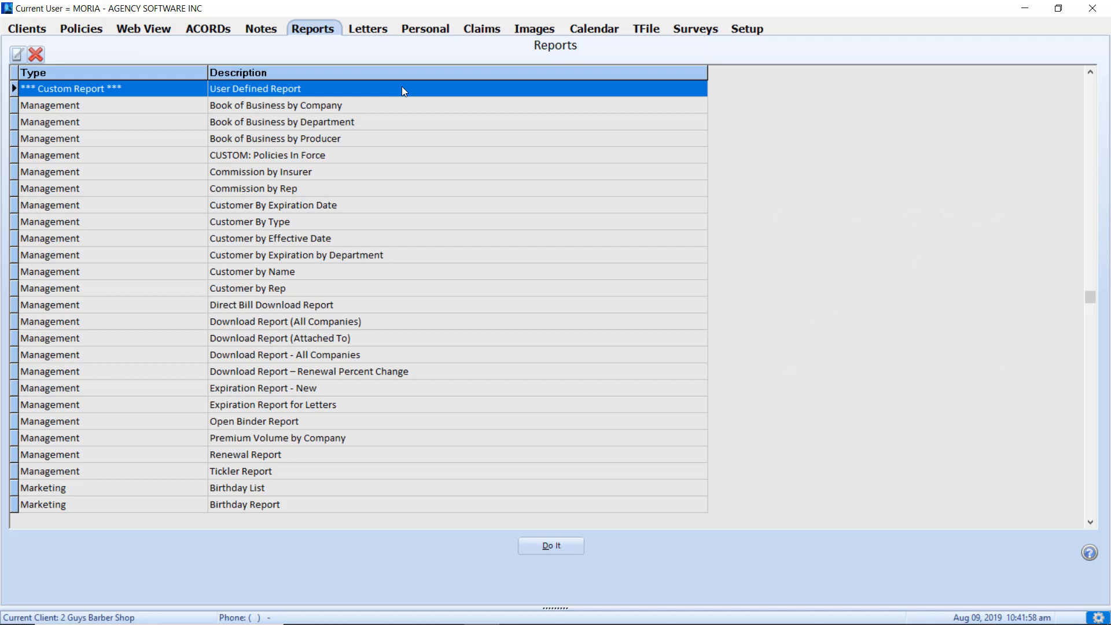
{"action": "double_click", "coordinate": [402, 88]}
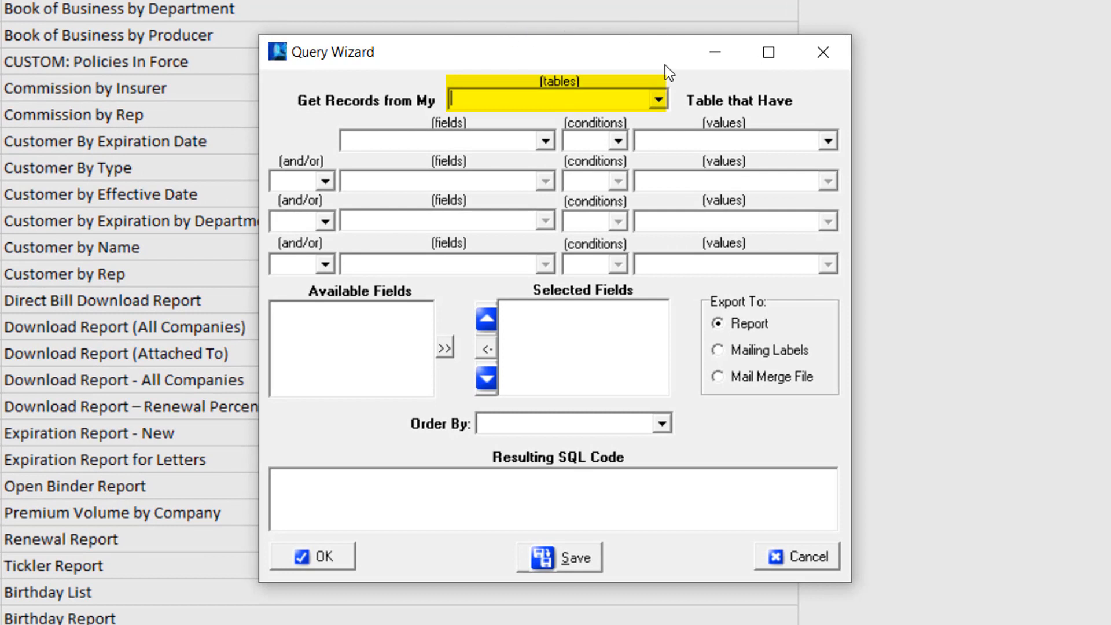
{"action": "left_click", "coordinate": [658, 100]}
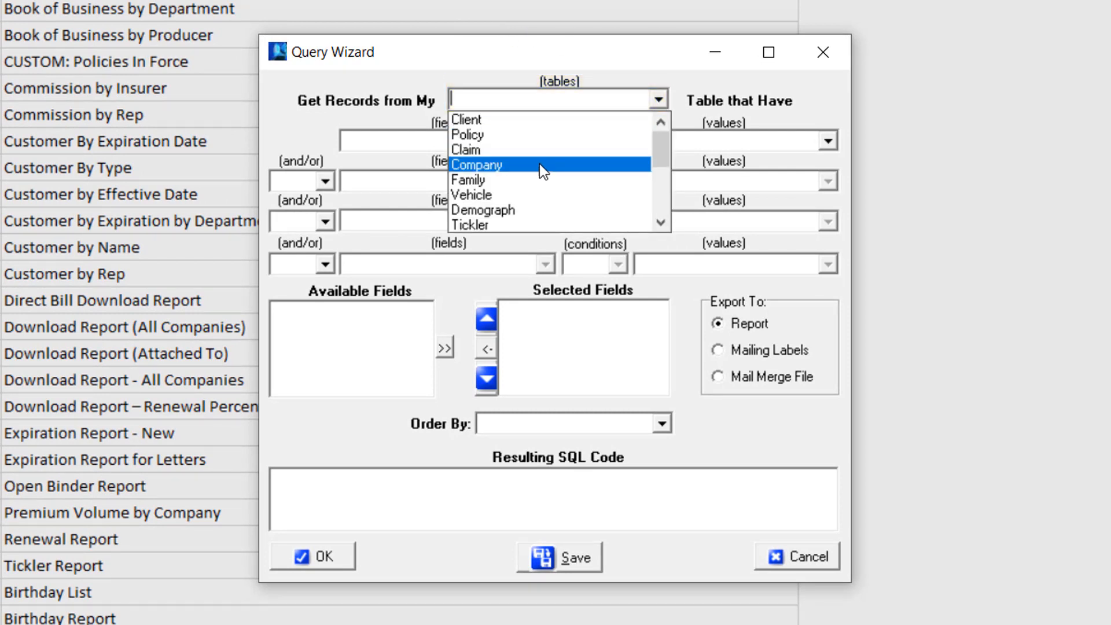
{"action": "left_click", "coordinate": [531, 134]}
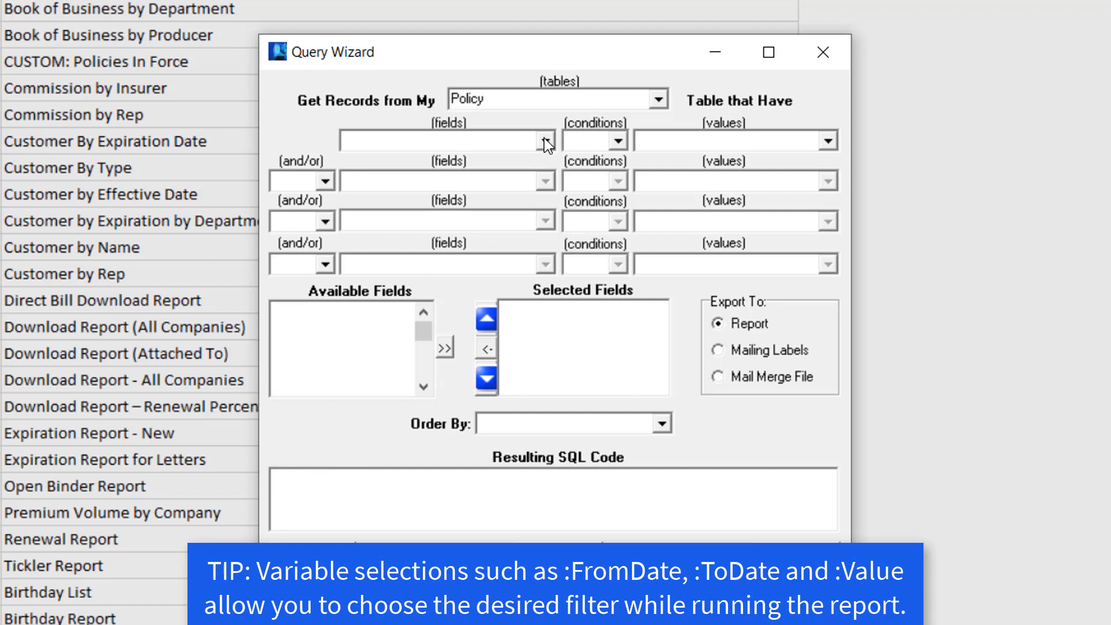
- Set the first query condition to Effective Date >= :FromDate
{"action": "left_click", "coordinate": [545, 140]}
{"action": "left_click", "coordinate": [397, 264]}
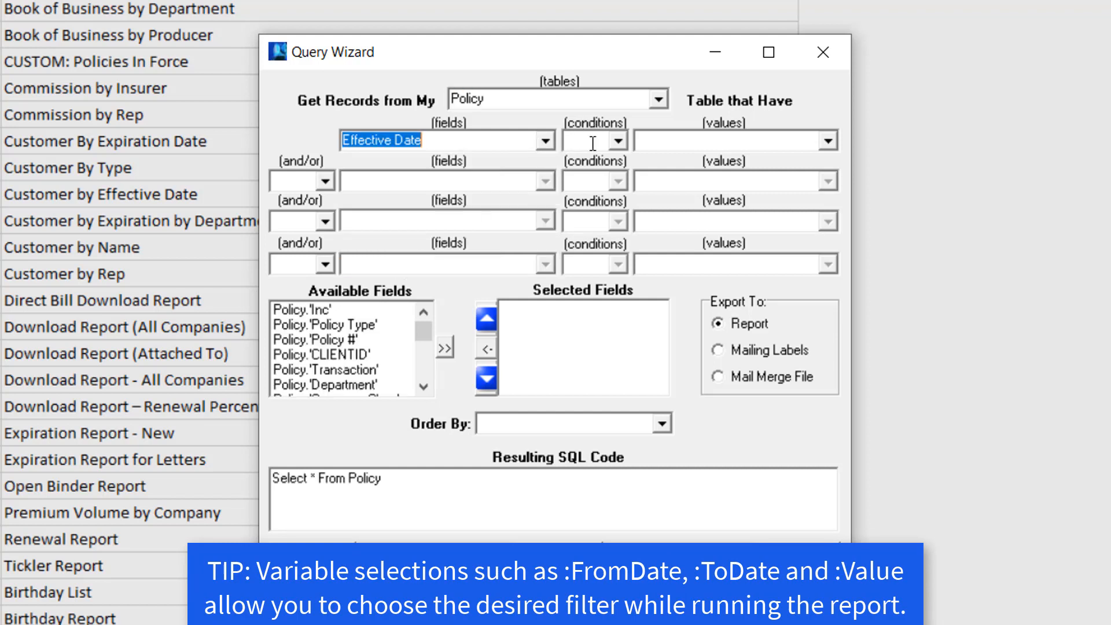
{"action": "left_click", "coordinate": [616, 137]}
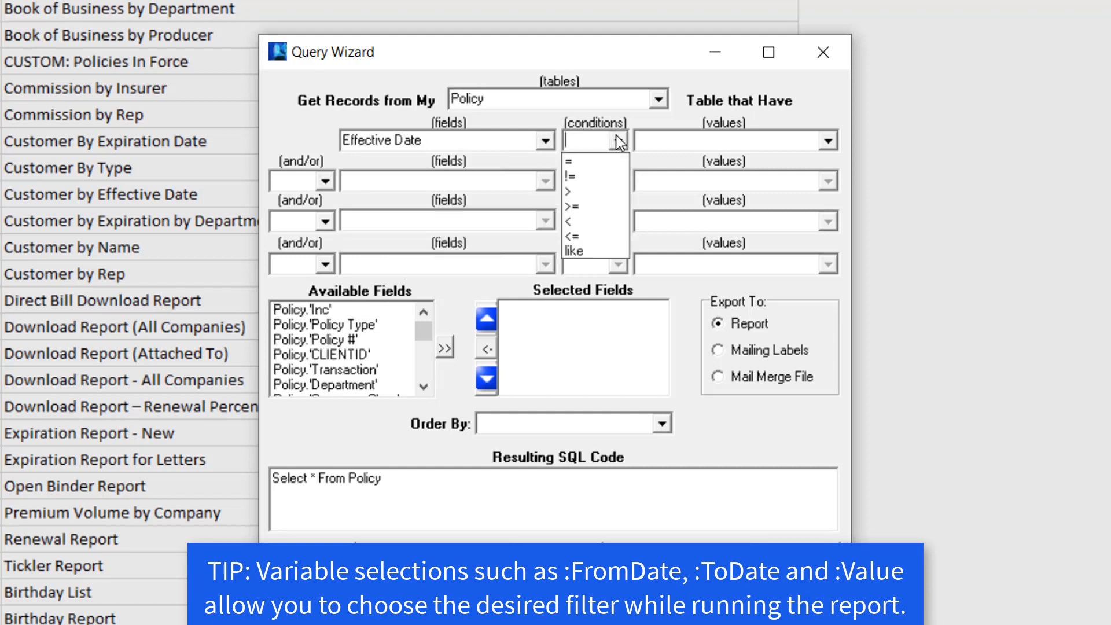
{"action": "left_click", "coordinate": [580, 207]}
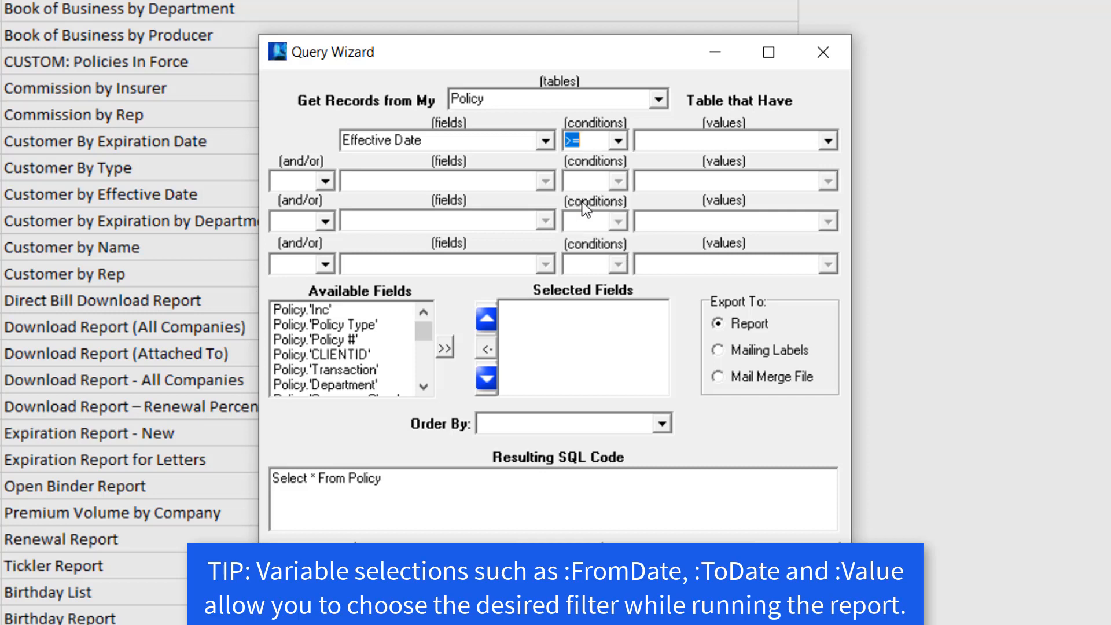
{"action": "left_click", "coordinate": [830, 137]}
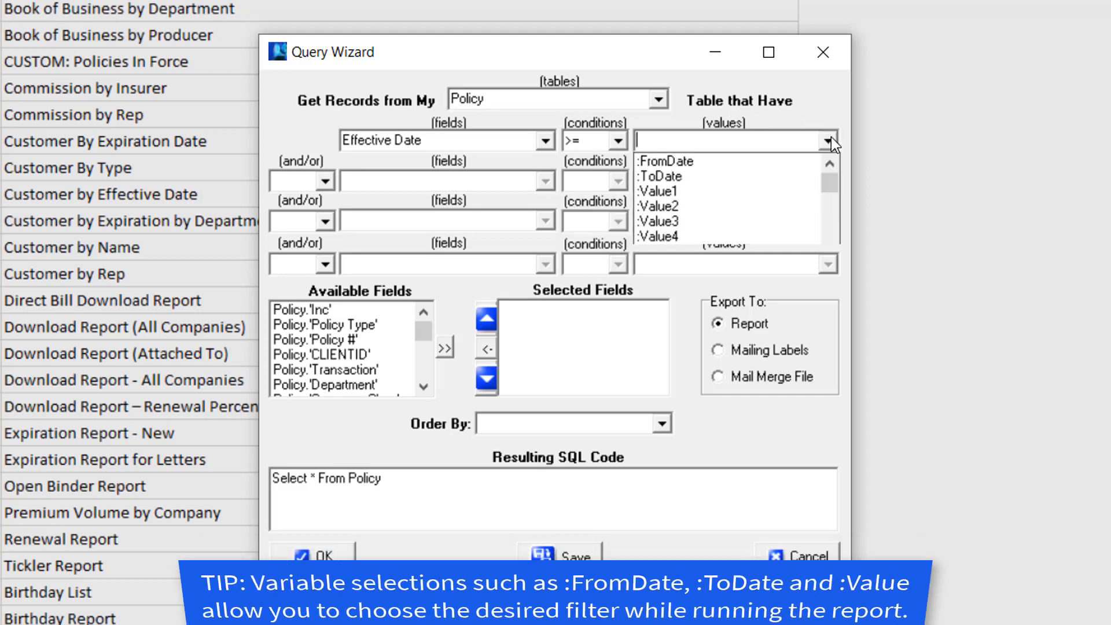
{"action": "left_click", "coordinate": [749, 165]}
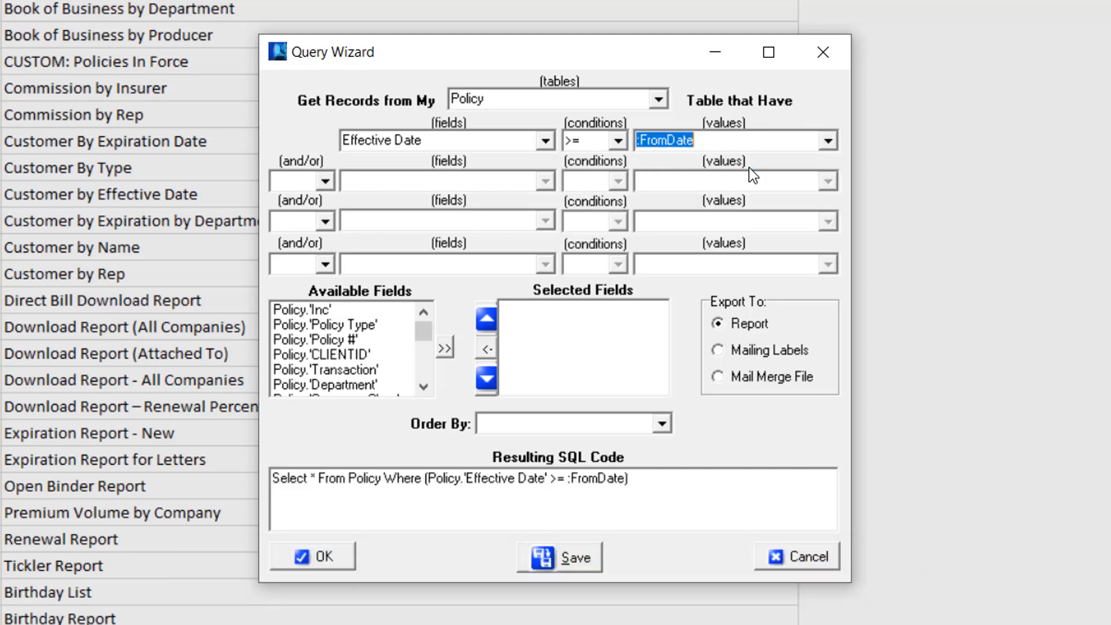
- Add a second query condition with AND: Effective Date <= :ToDate
{"action": "left_click", "coordinate": [315, 181]}
{"action": "left_click", "coordinate": [294, 201]}
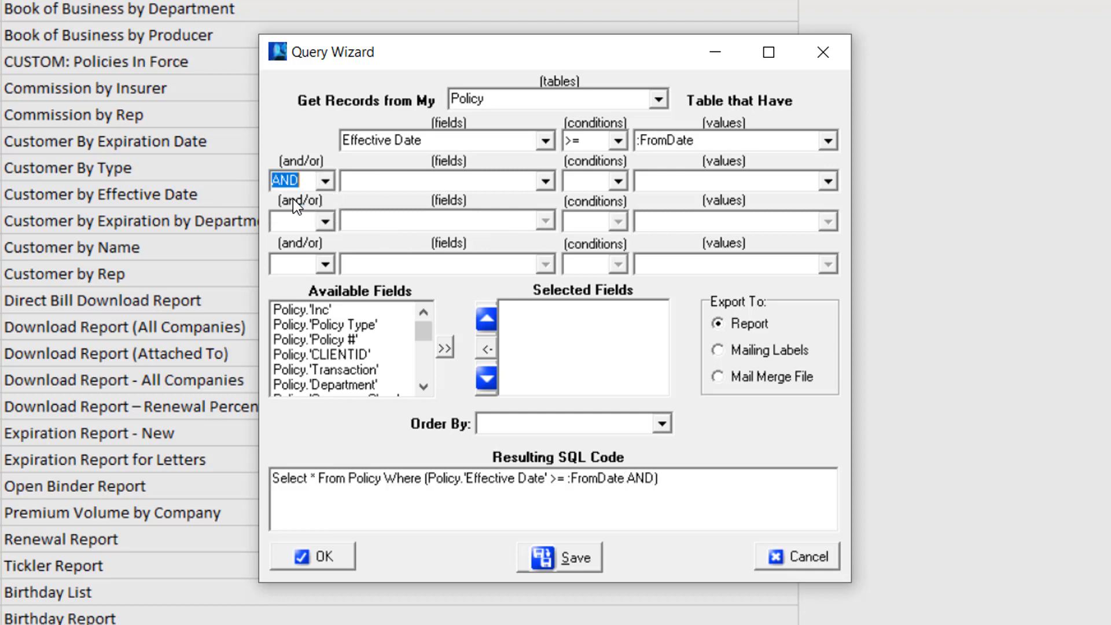
{"action": "left_click", "coordinate": [542, 183]}
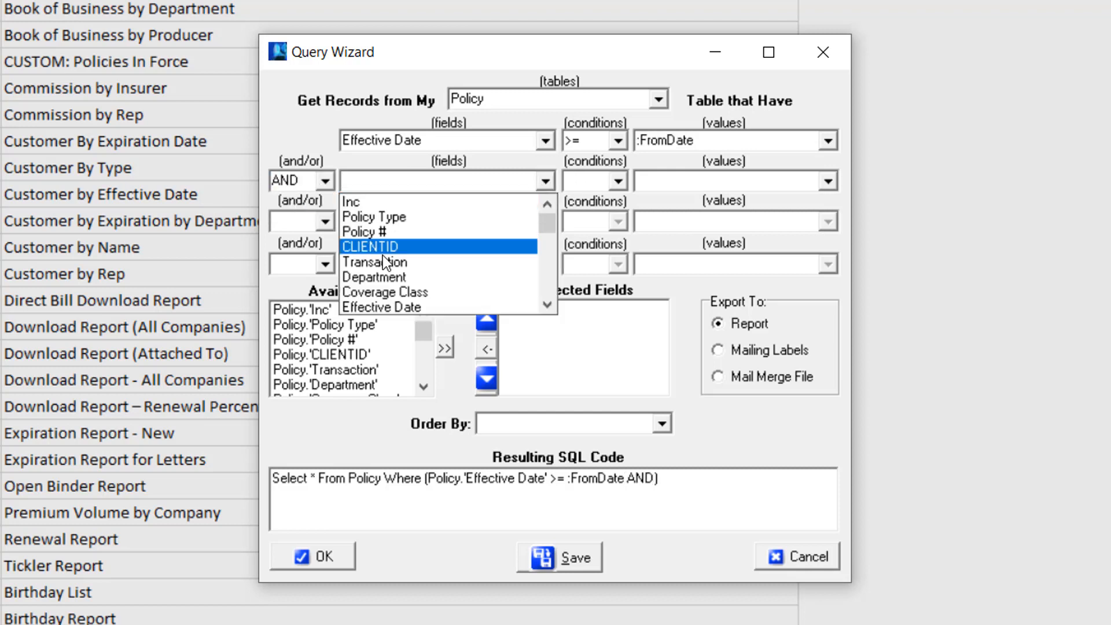
{"action": "left_click", "coordinate": [377, 304]}
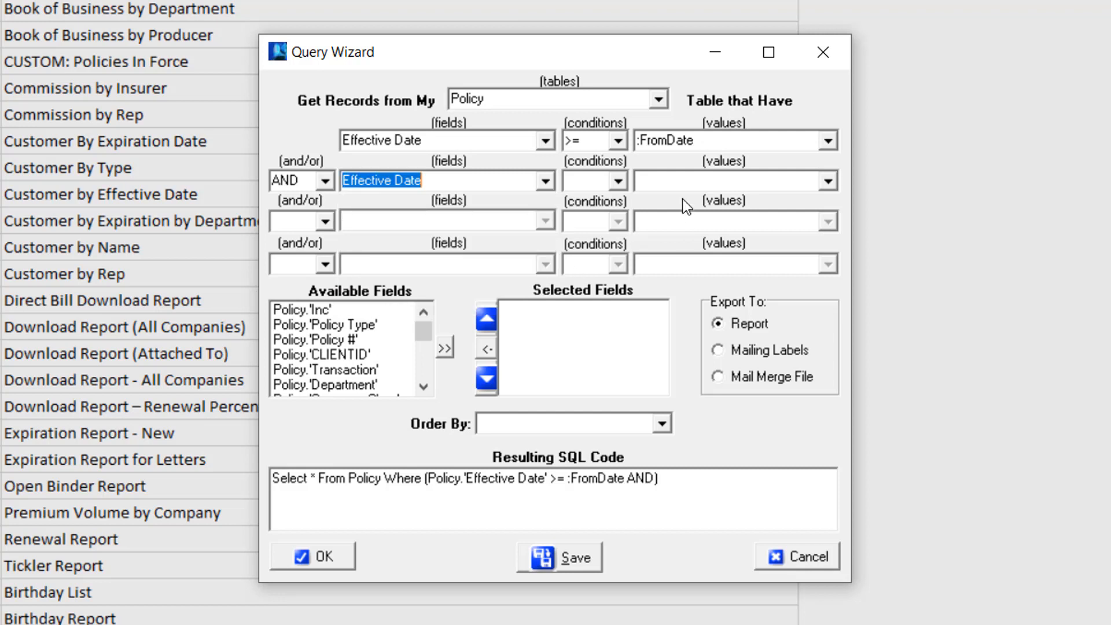
{"action": "left_click", "coordinate": [616, 182]}
{"action": "left_click", "coordinate": [572, 277]}
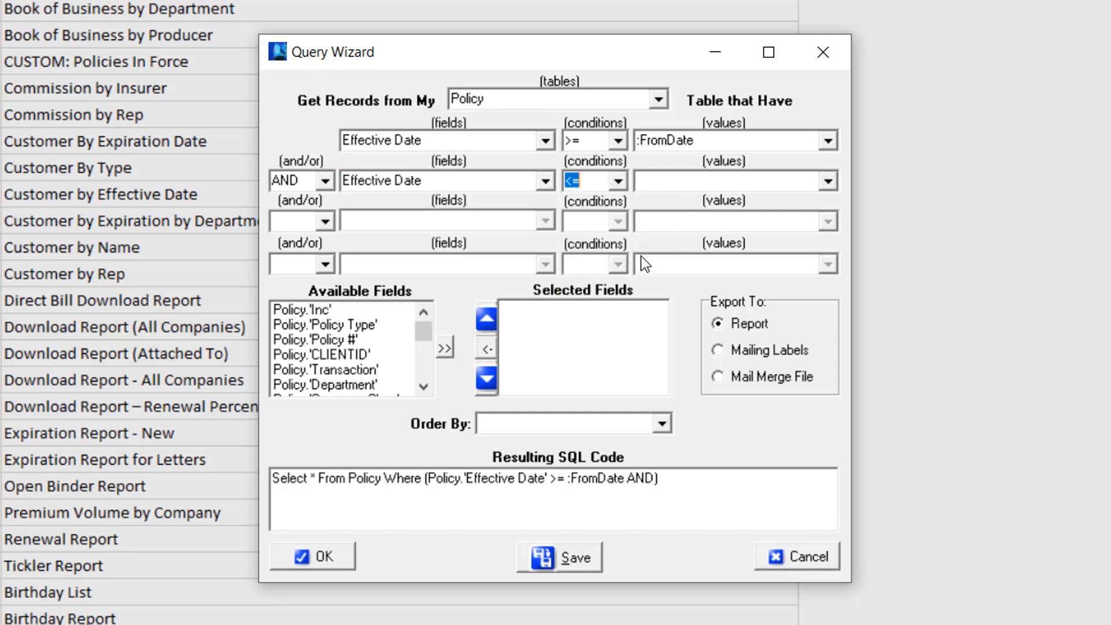
{"action": "left_click", "coordinate": [831, 180]}
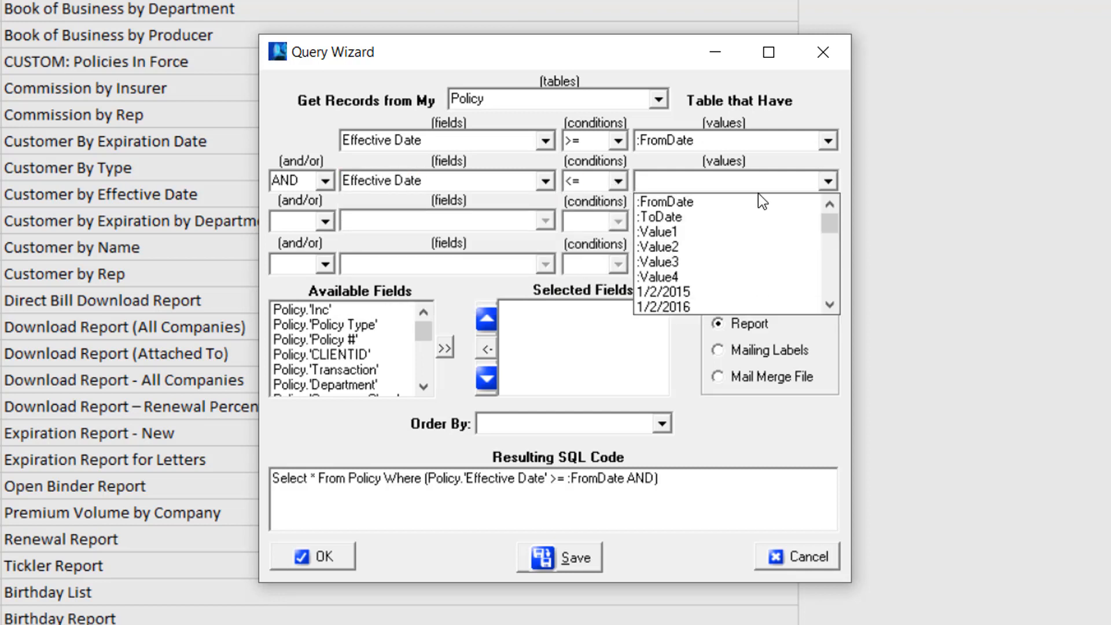
{"action": "left_click", "coordinate": [681, 219]}
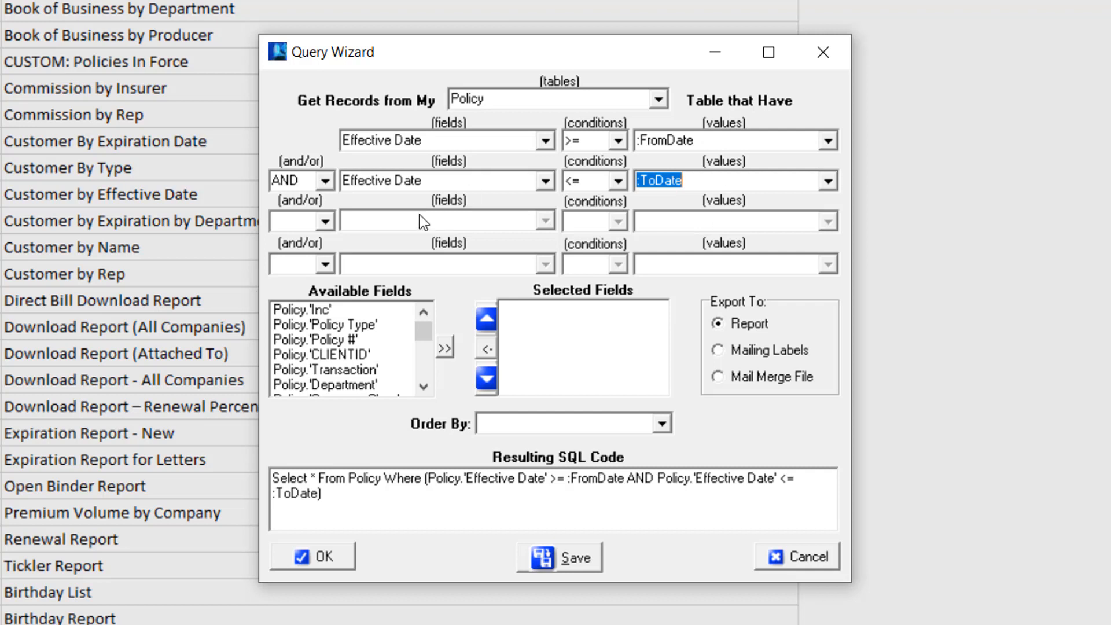
- Add a third query condition with AND: Transaction = New Business
{"action": "left_click", "coordinate": [325, 221]}
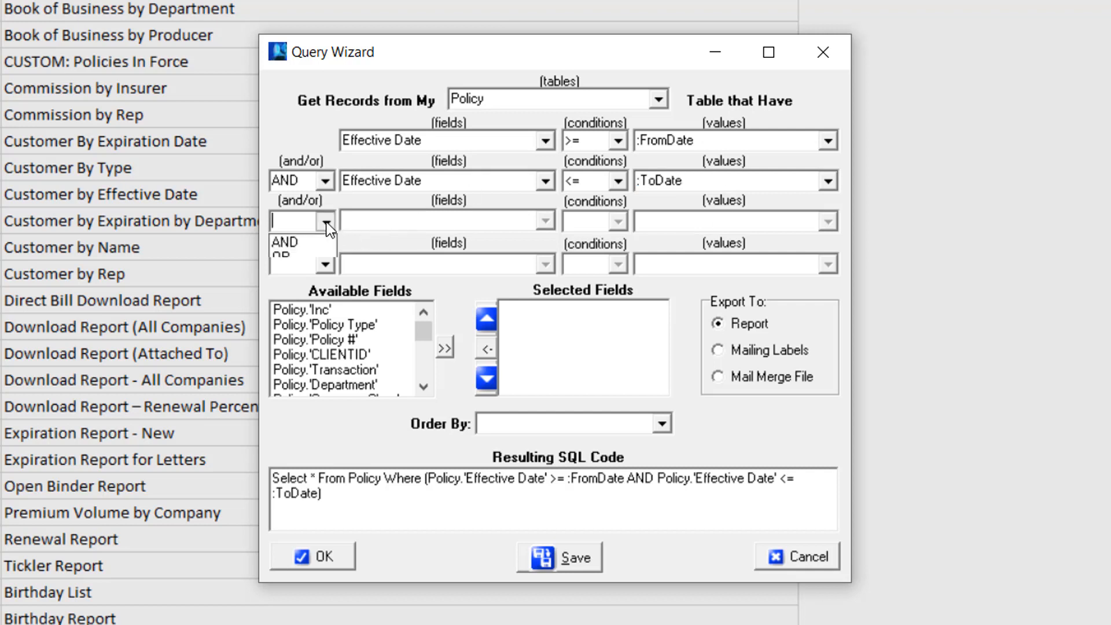
{"action": "left_click", "coordinate": [294, 241]}
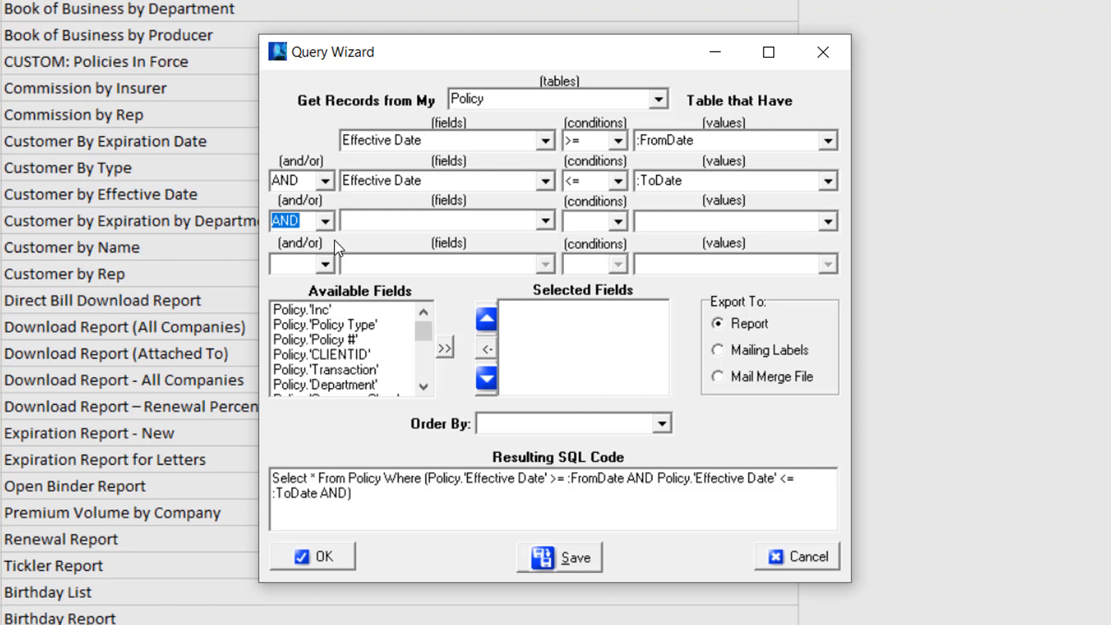
{"action": "left_click", "coordinate": [546, 220]}
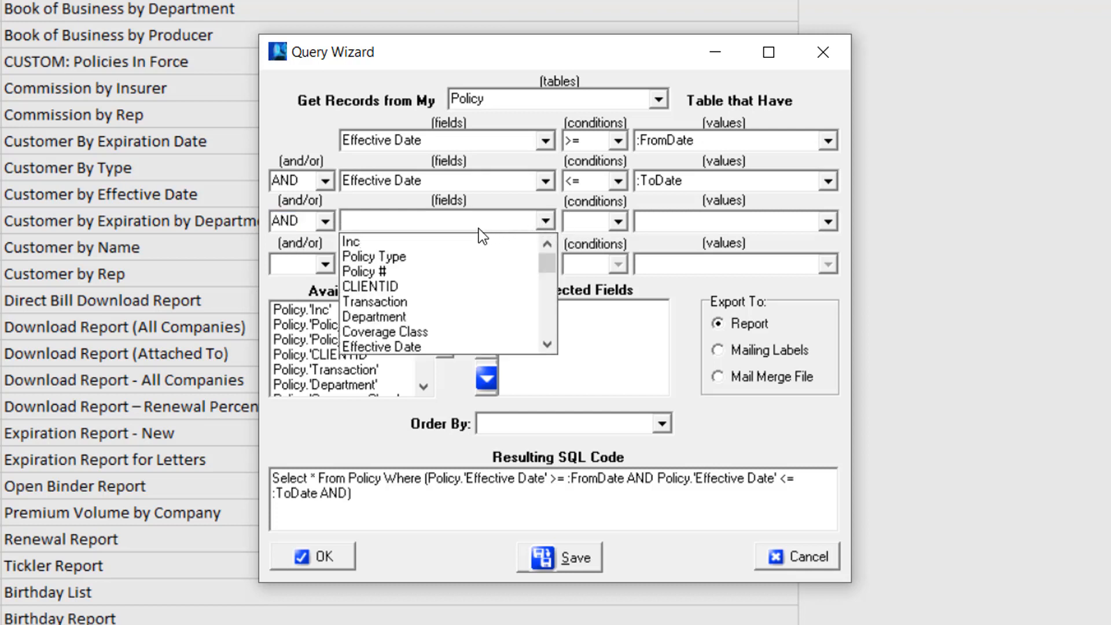
{"action": "left_click", "coordinate": [404, 299]}
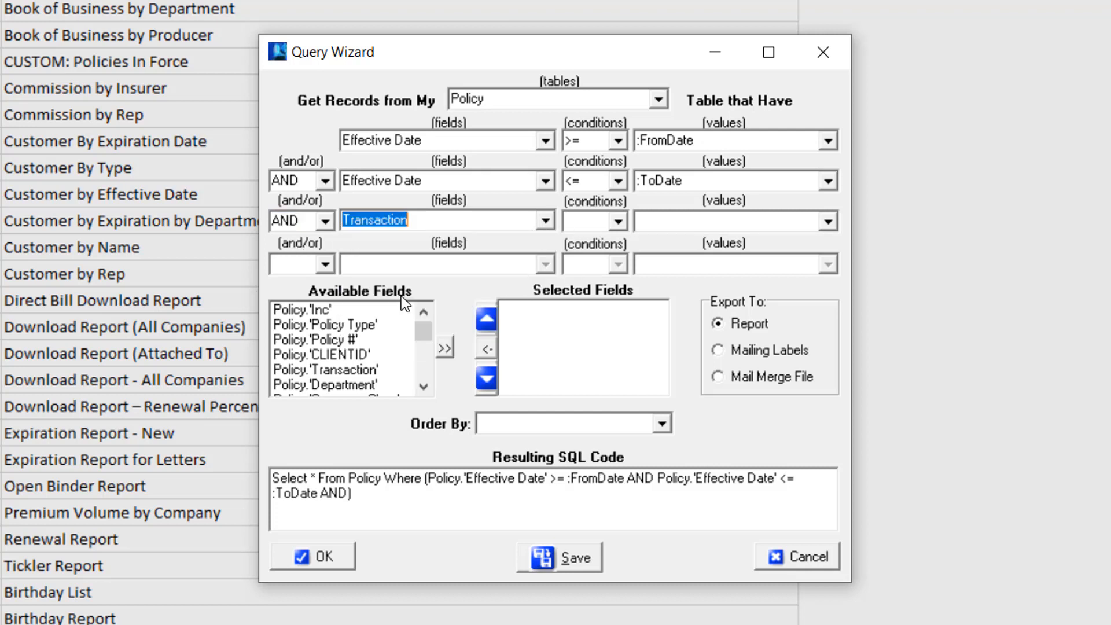
{"action": "left_click", "coordinate": [609, 219]}
{"action": "left_click", "coordinate": [598, 238]}
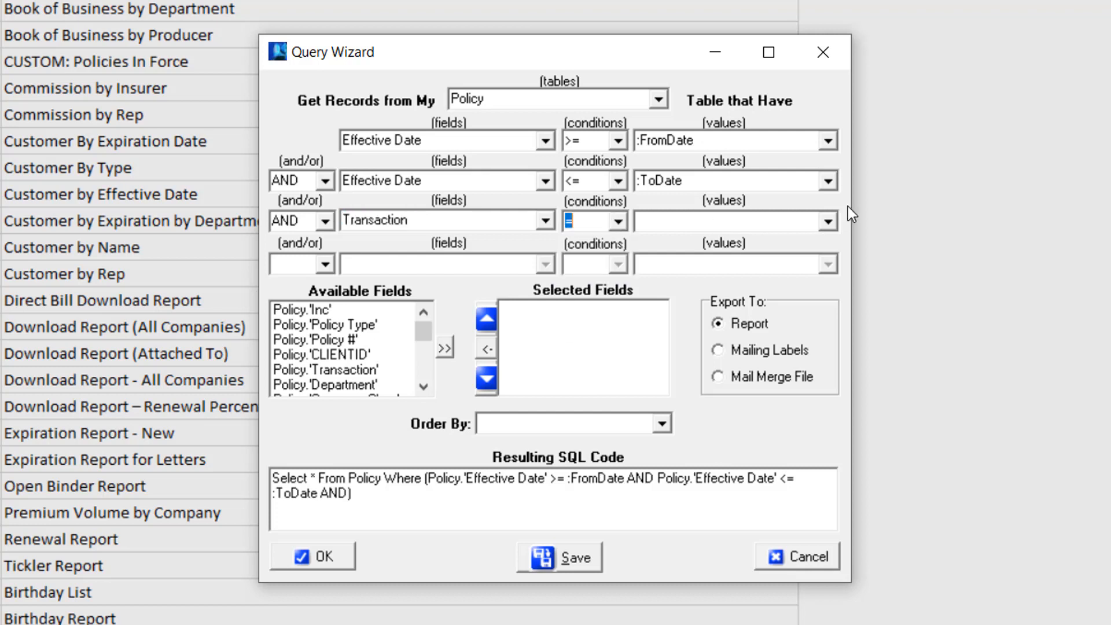
{"action": "left_click", "coordinate": [832, 217]}
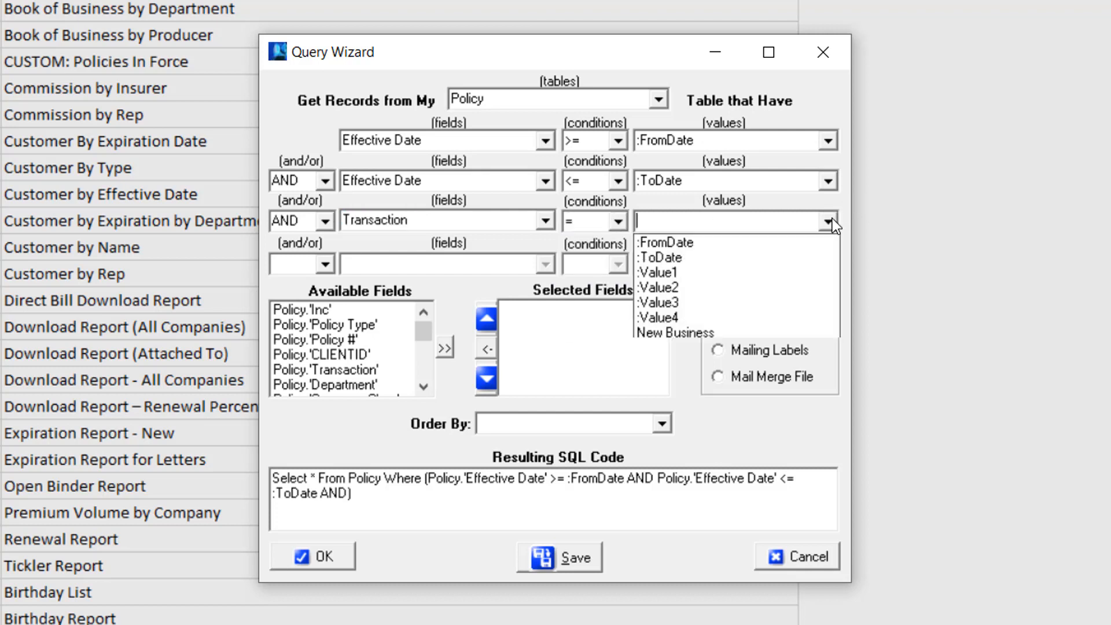
{"action": "left_click", "coordinate": [716, 332]}
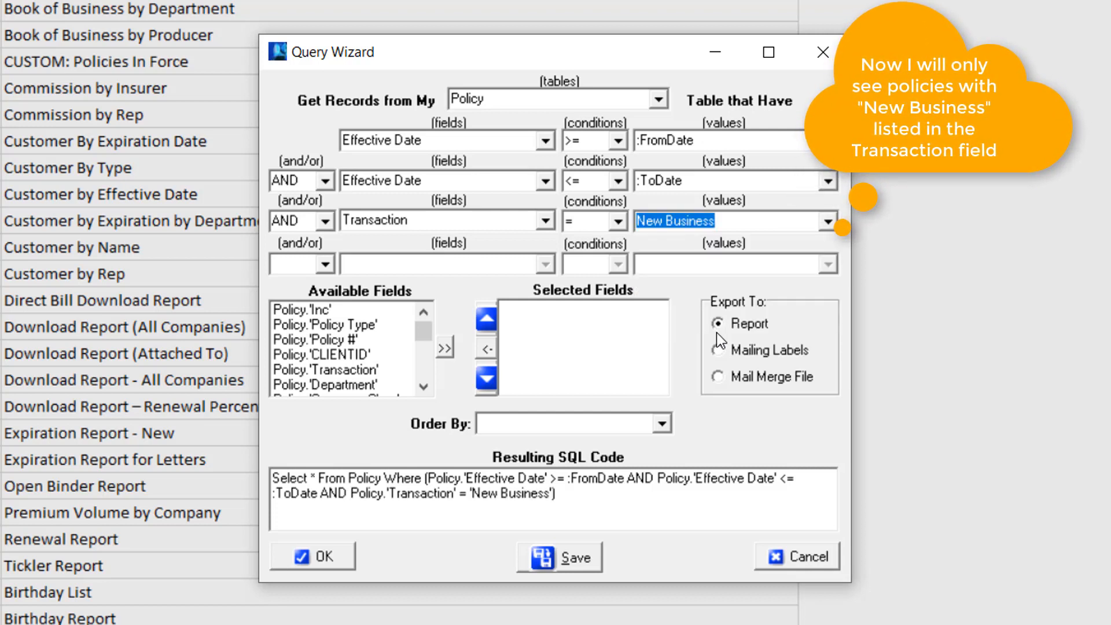
- Add a fourth query condition with AND: Policy Type != Quote
{"action": "left_click", "coordinate": [325, 264]}
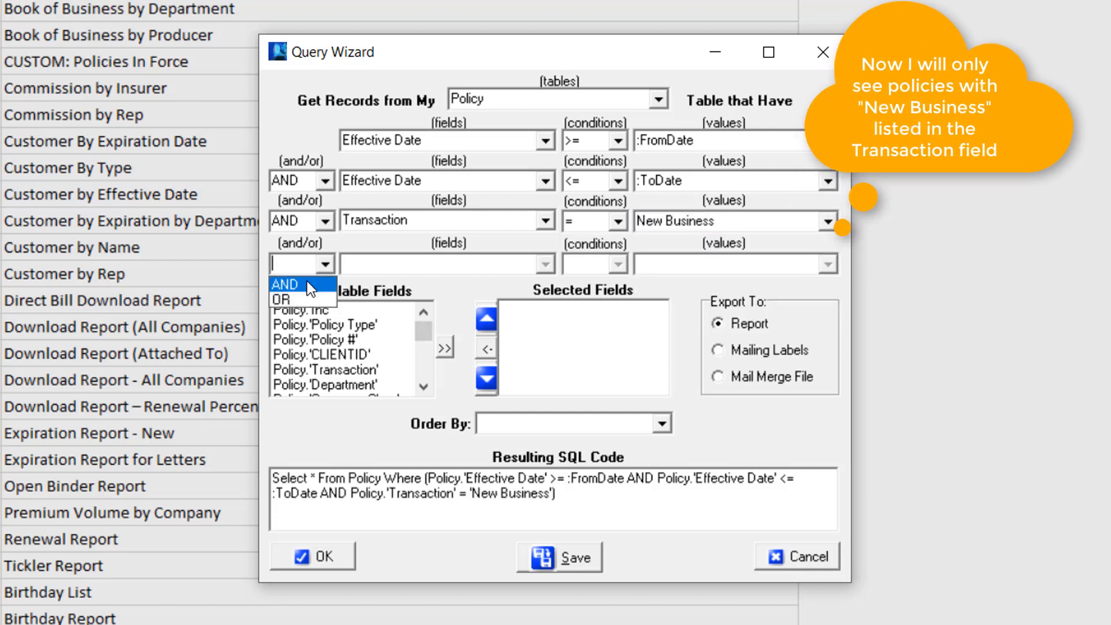
{"action": "left_click", "coordinate": [308, 281]}
{"action": "left_click", "coordinate": [549, 265]}
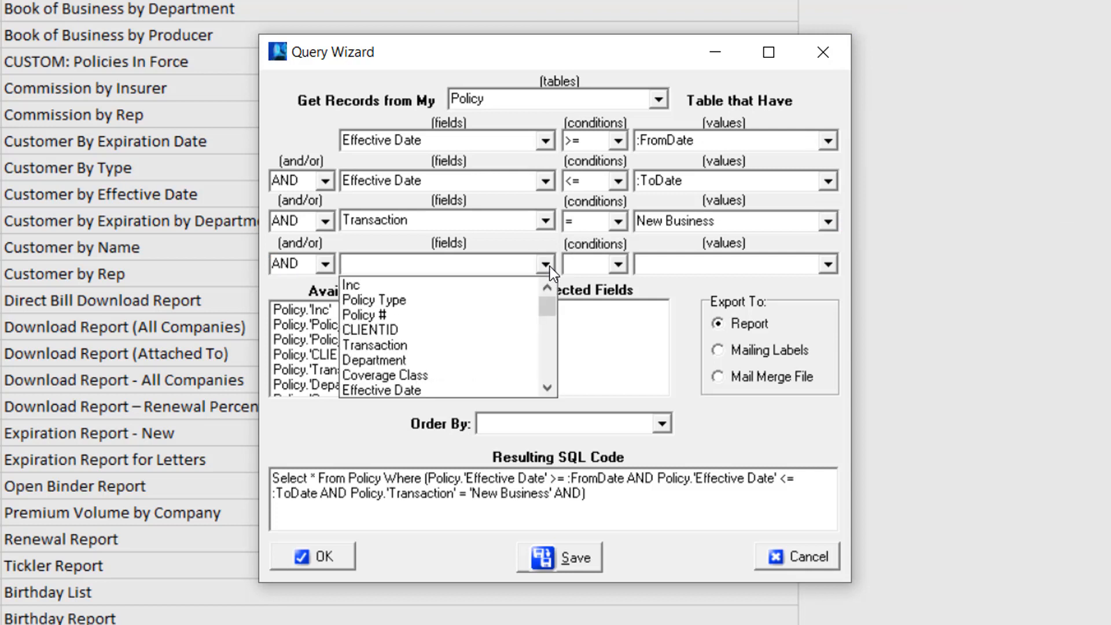
{"action": "left_click", "coordinate": [419, 304]}
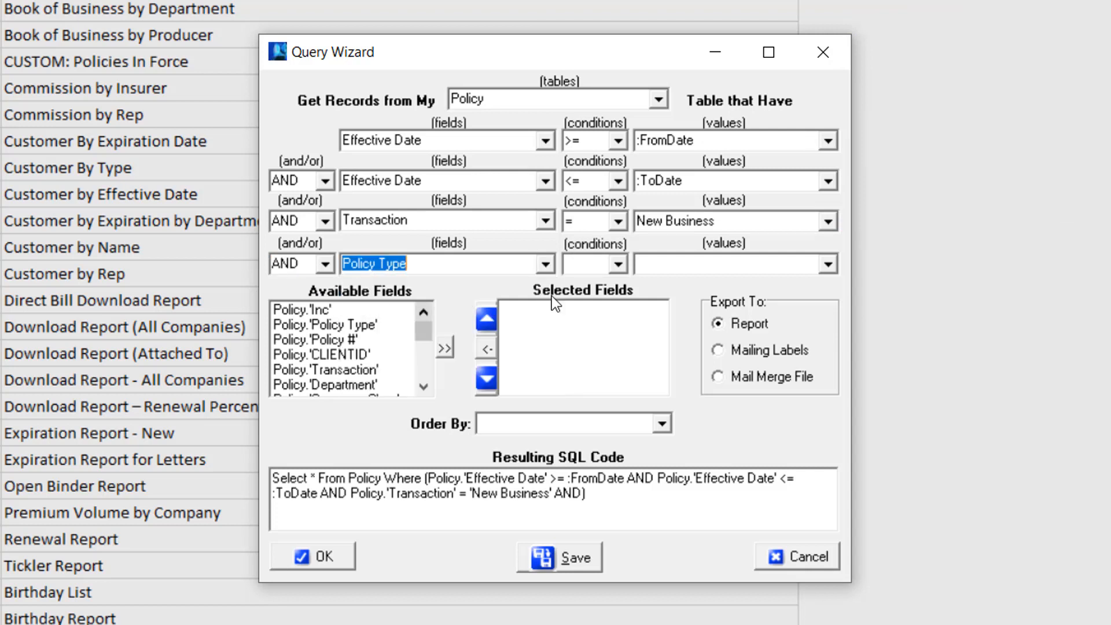
{"action": "left_click", "coordinate": [618, 264]}
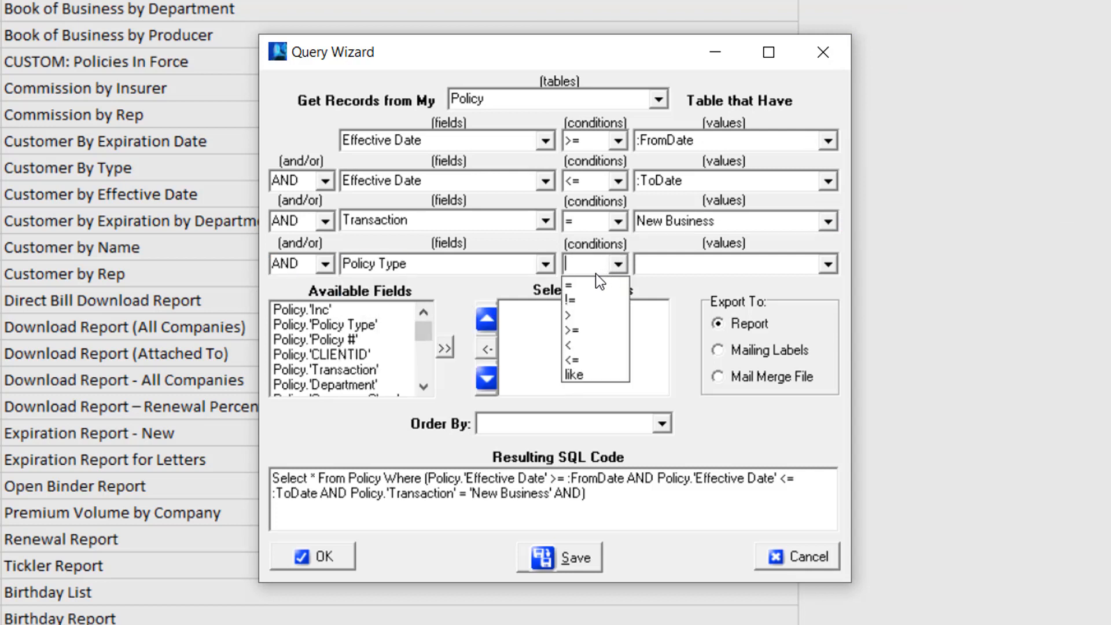
{"action": "left_click", "coordinate": [574, 299]}
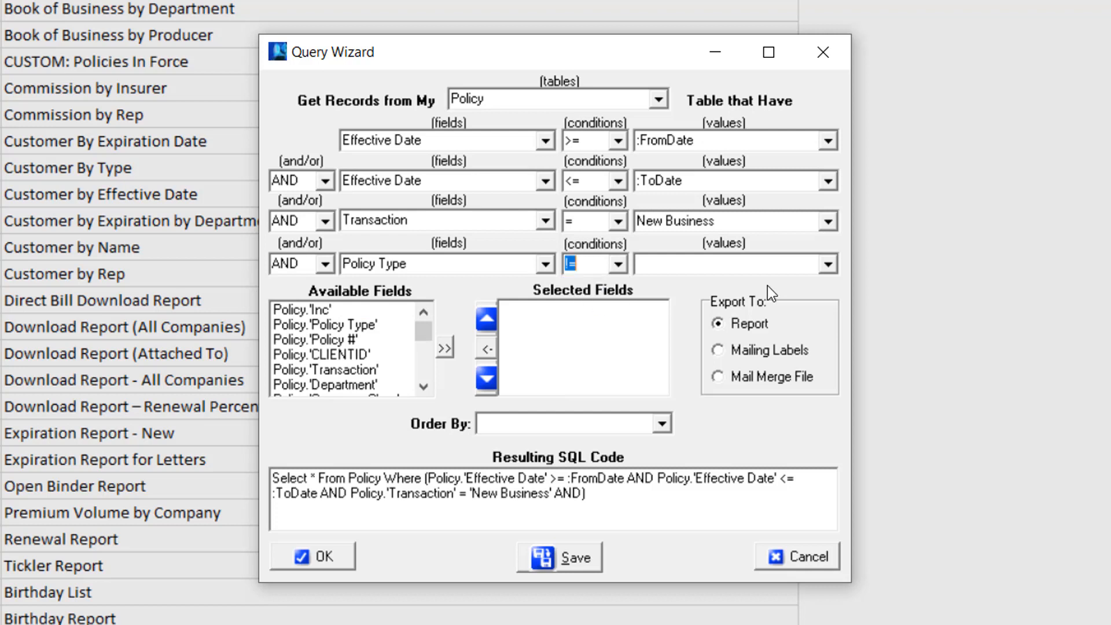
{"action": "left_click", "coordinate": [833, 265]}
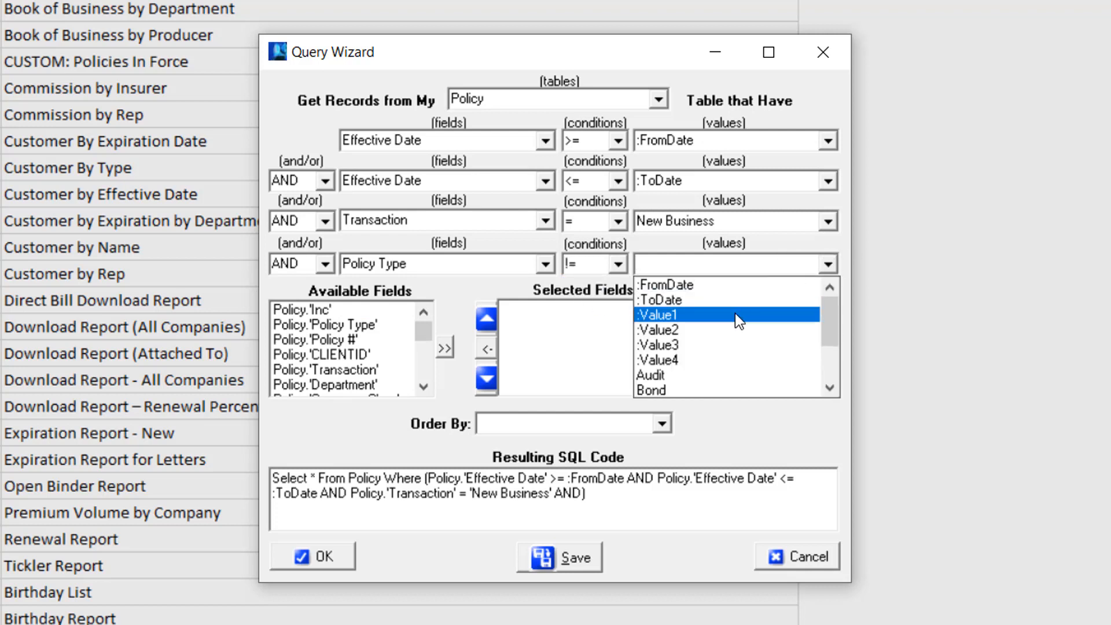
{"action": "left_click_drag", "start_coordinate": [829, 316], "coordinate": [846, 284]}
{"action": "type", "text": "Quote"}
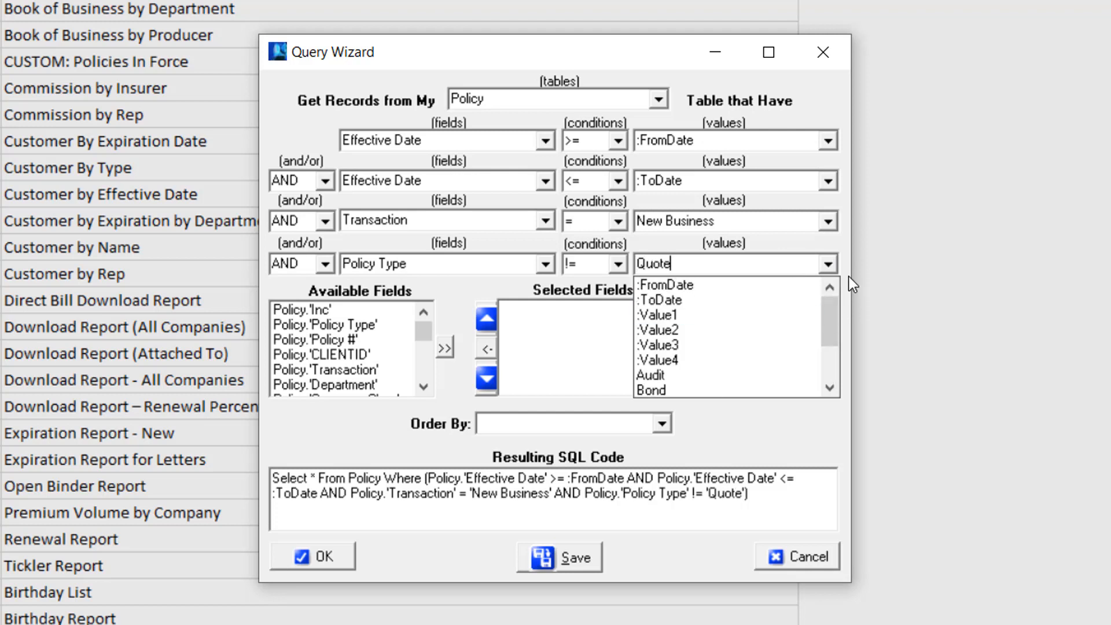
{"action": "left_click", "coordinate": [848, 276]}
- Add the Policy fields Policy # and Coverage Class to the query's selected fields
{"action": "double_click", "coordinate": [300, 338]}
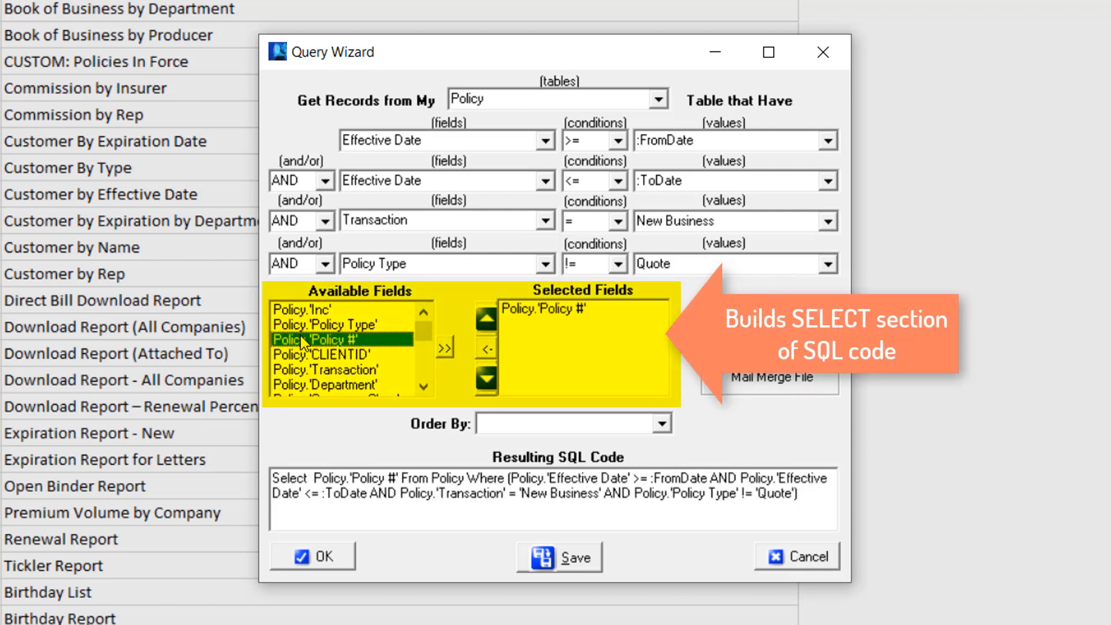
{"action": "left_click", "coordinate": [424, 386]}
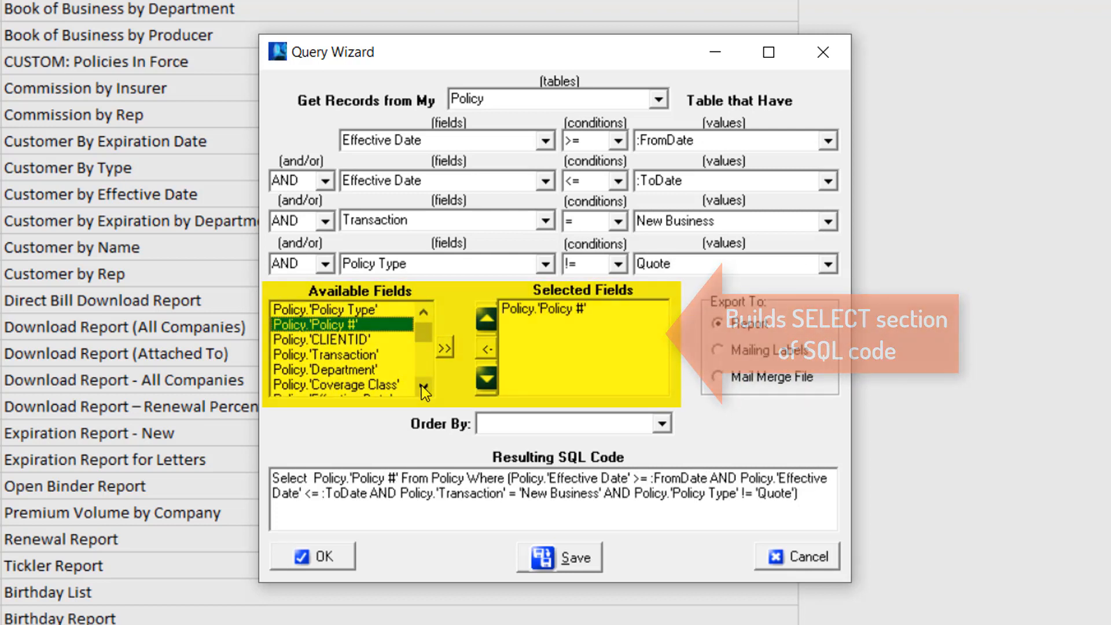
{"action": "left_click", "coordinate": [400, 384]}
{"action": "left_click", "coordinate": [444, 348]}
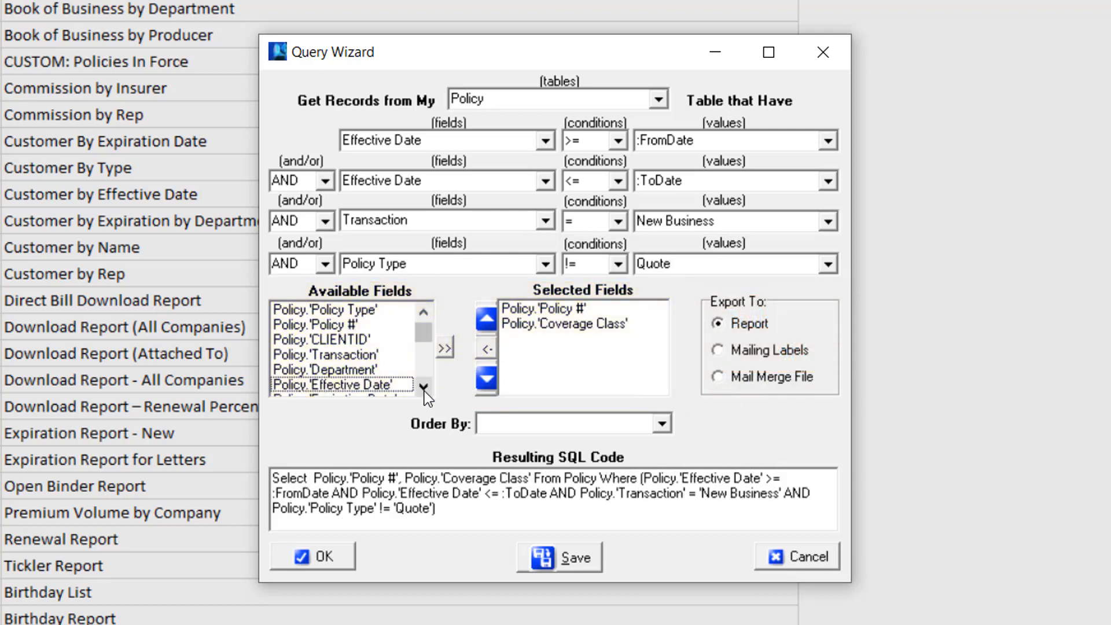
- Add the Policy fields Company and Premium to the query's selected fields
{"action": "left_click", "coordinate": [424, 388]}
{"action": "left_click", "coordinate": [424, 388]}
{"action": "left_click", "coordinate": [424, 388]}
{"action": "left_click", "coordinate": [347, 369]}
{"action": "left_click", "coordinate": [444, 348]}
{"action": "left_click", "coordinate": [424, 387]}
{"action": "left_click", "coordinate": [424, 388]}
{"action": "left_click", "coordinate": [405, 369]}
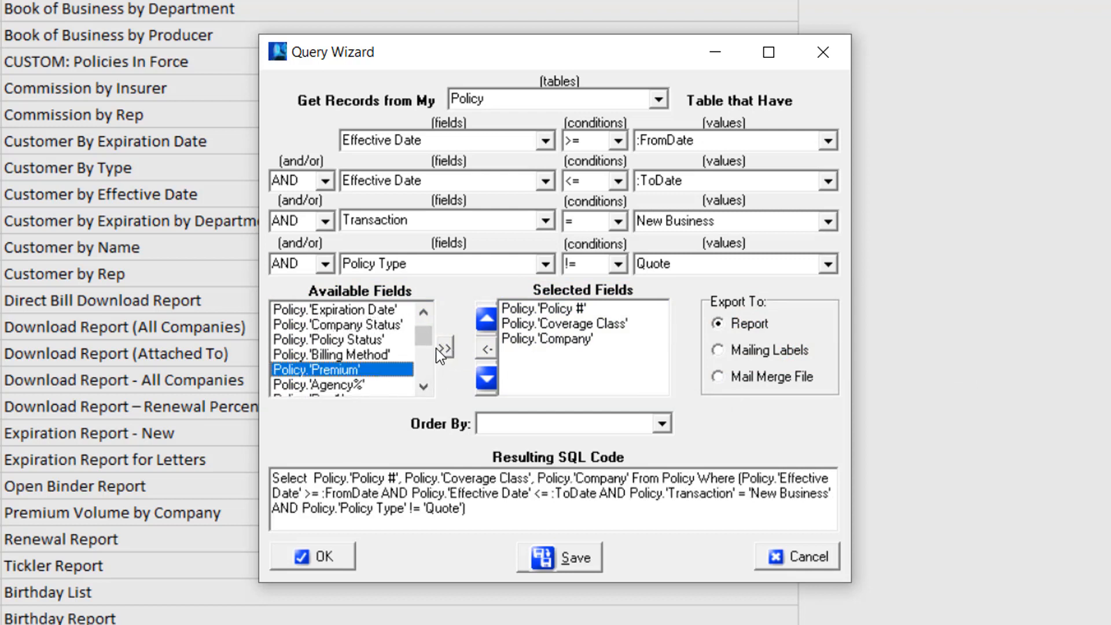
{"action": "left_click", "coordinate": [445, 347]}
- Add the Client fields NAME and REP to the query's selected fields
{"action": "left_click", "coordinate": [424, 388]}
{"action": "left_click", "coordinate": [424, 388]}
{"action": "left_click_drag", "start_coordinate": [430, 387], "coordinate": [423, 388]}
{"action": "double_click", "coordinate": [338, 344]}
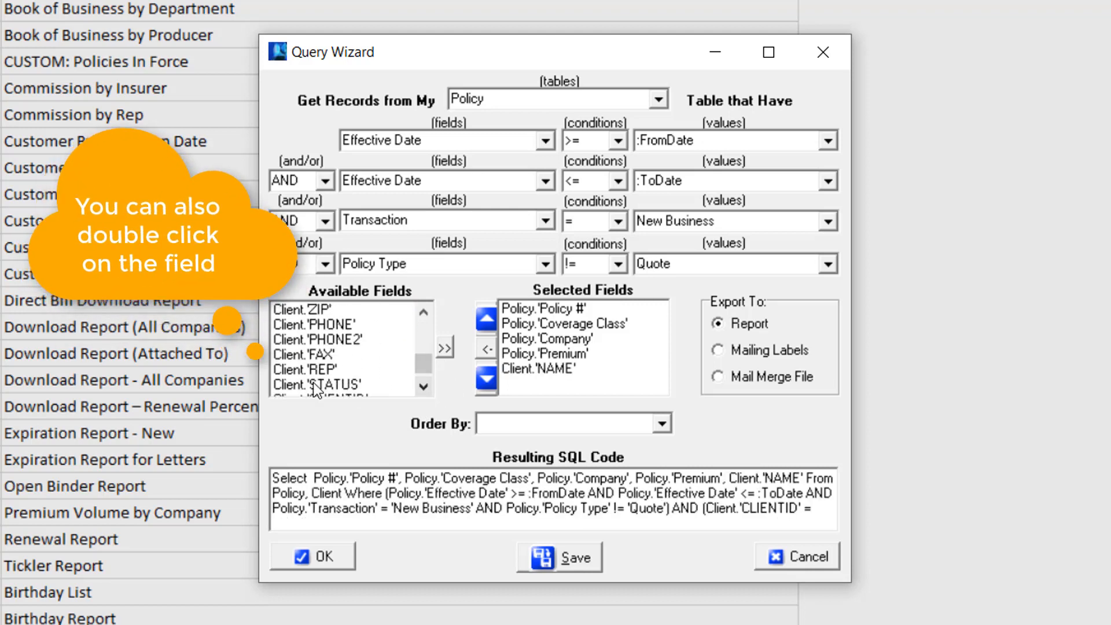
{"action": "double_click", "coordinate": [324, 370]}
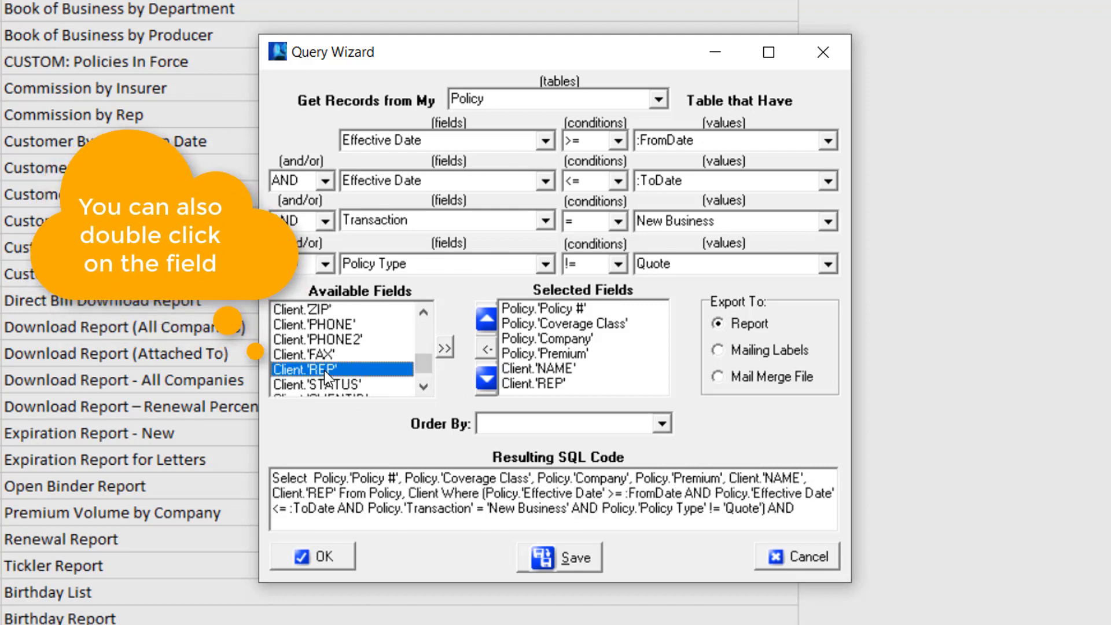
- Move Client.'NAME' to the start of the selected fields and order the report results by Client.'REP'
{"action": "left_click", "coordinate": [544, 368]}
{"action": "left_click", "coordinate": [493, 320]}
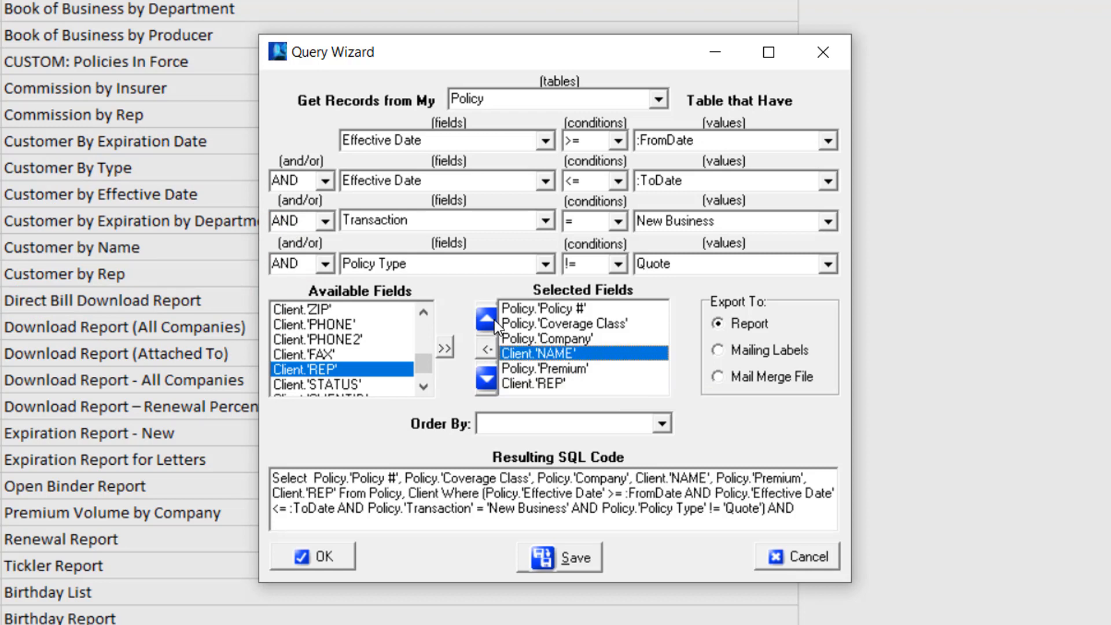
{"action": "left_click", "coordinate": [494, 320]}
{"action": "left_click", "coordinate": [494, 319]}
{"action": "left_click", "coordinate": [494, 319]}
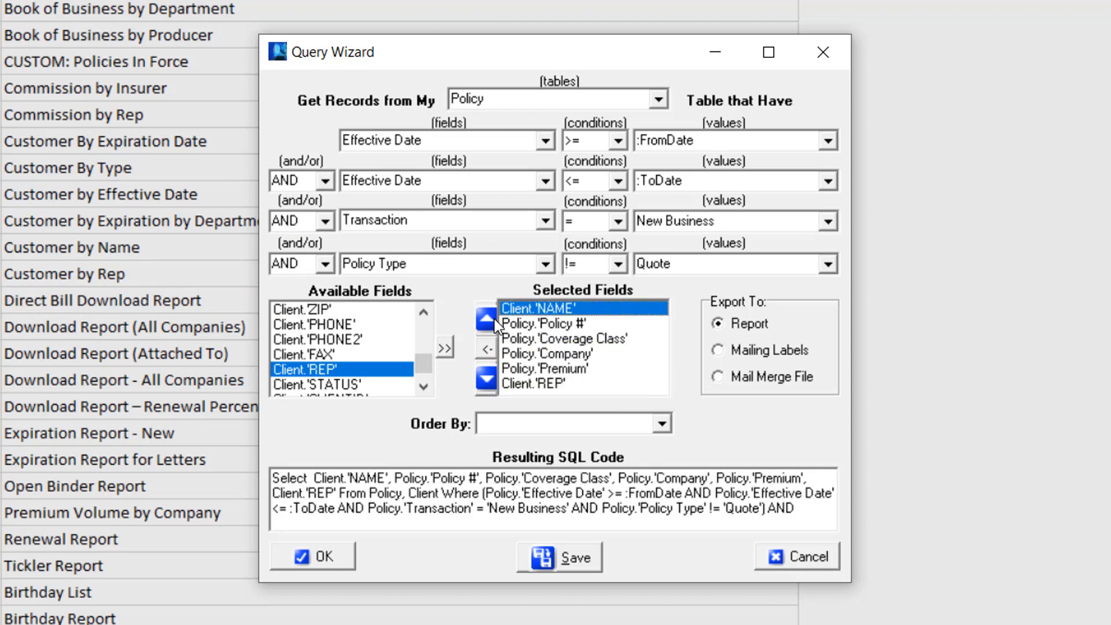
{"action": "left_click", "coordinate": [660, 421]}
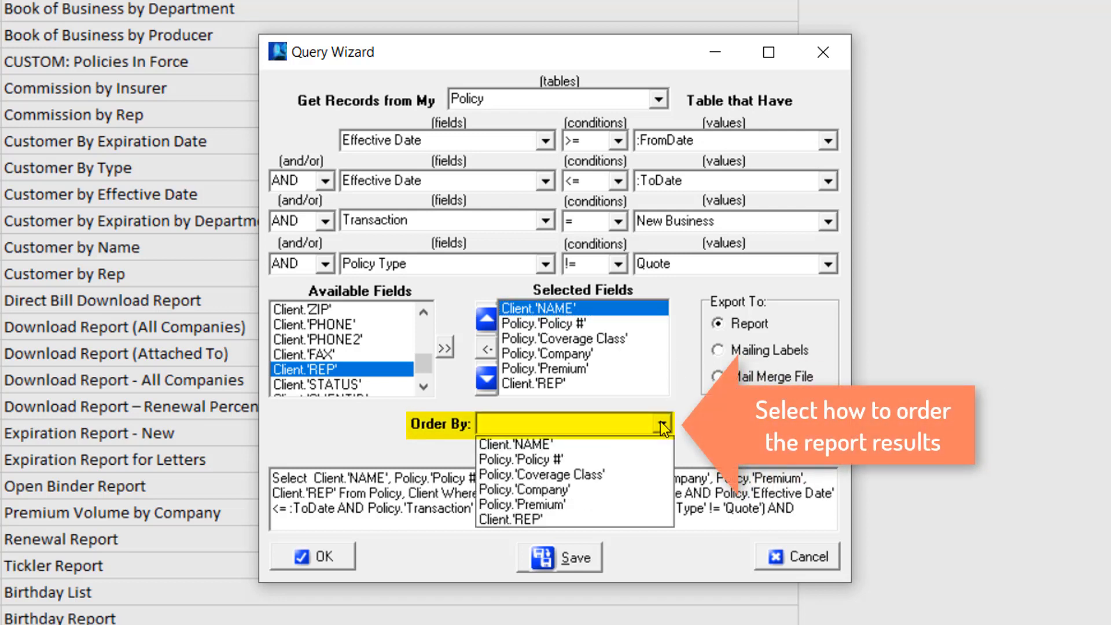
{"action": "left_click", "coordinate": [536, 518]}
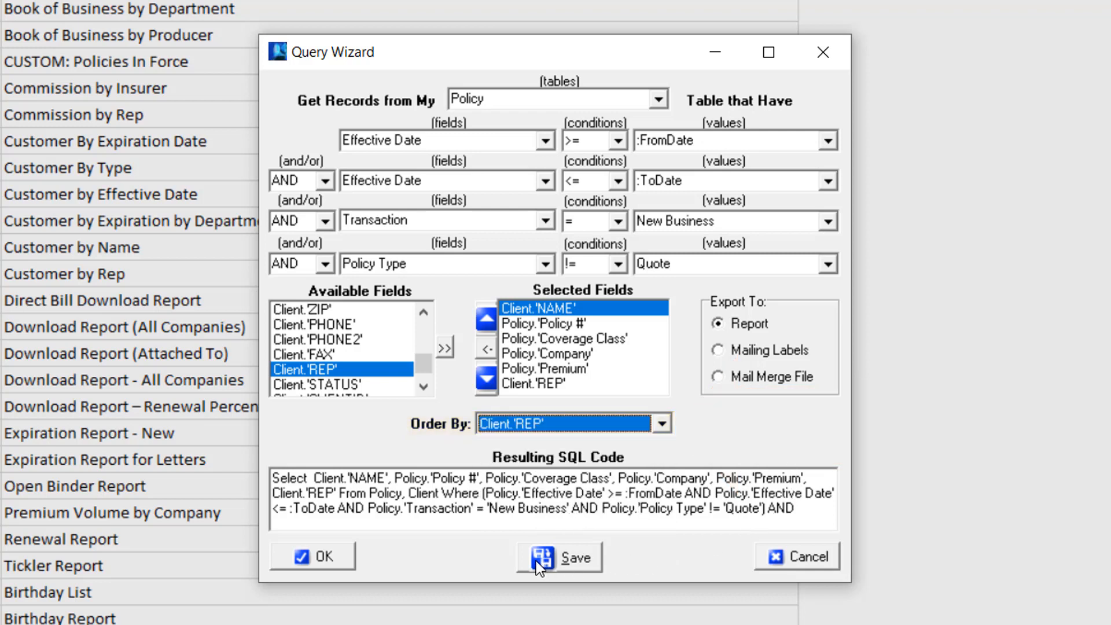
- Add the condition AND Client.'Status' = 'Active' after the Policy Type condition in the resulting SQL code
{"action": "left_click", "coordinate": [762, 503]}
{"action": "type", "text": "AND ("}
{"action": "type", "text": " Client.'Status'"}
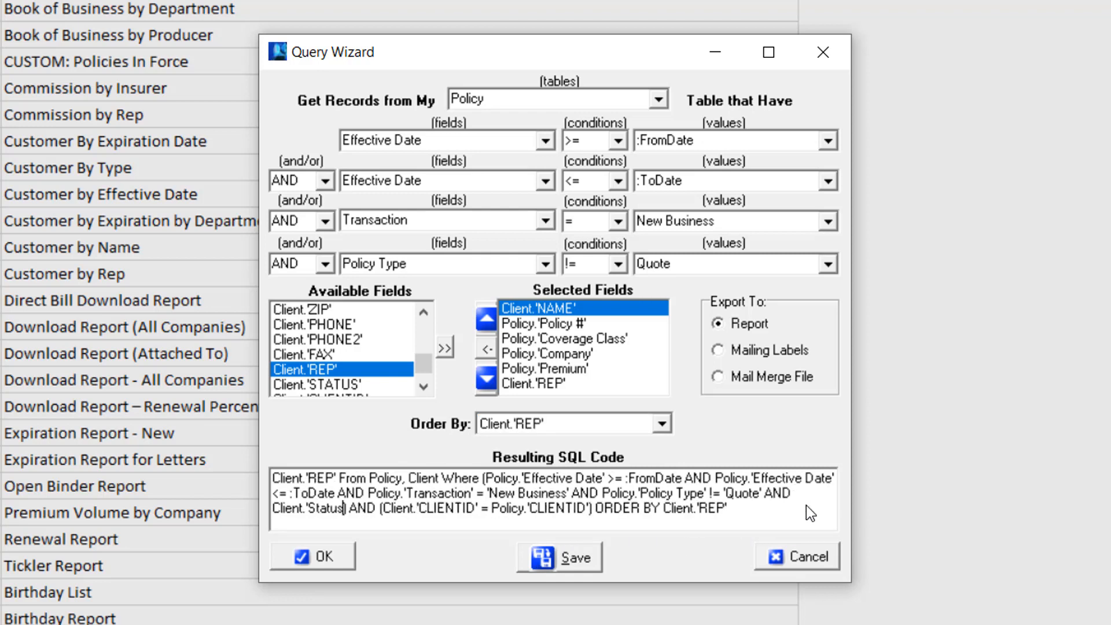
{"action": "type", "text": " = 'Active"}
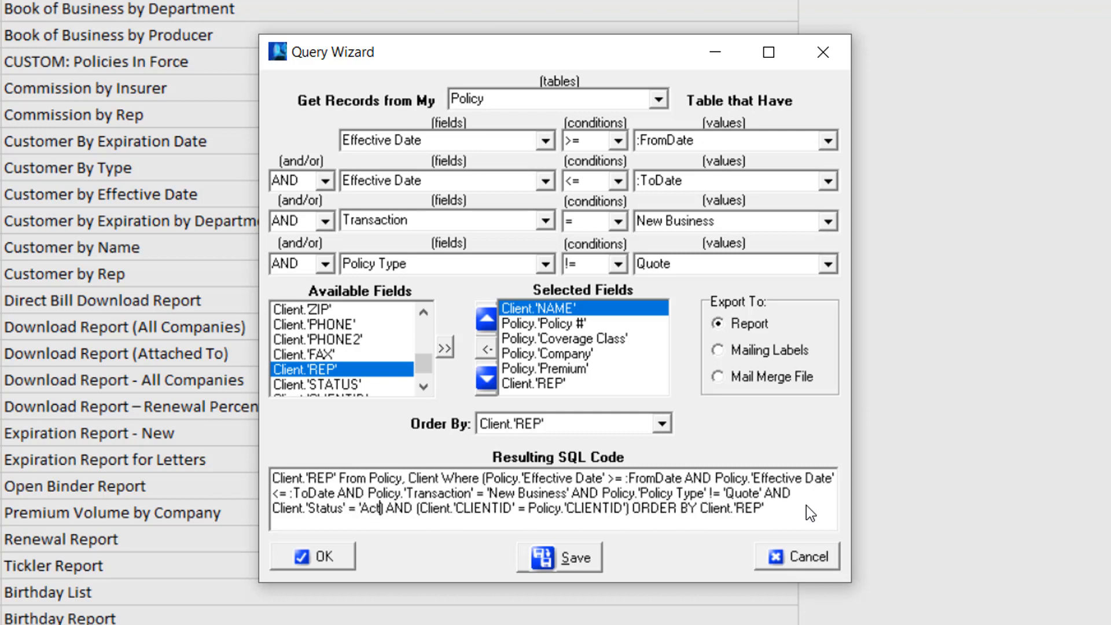
{"action": "type", "text": "'"}
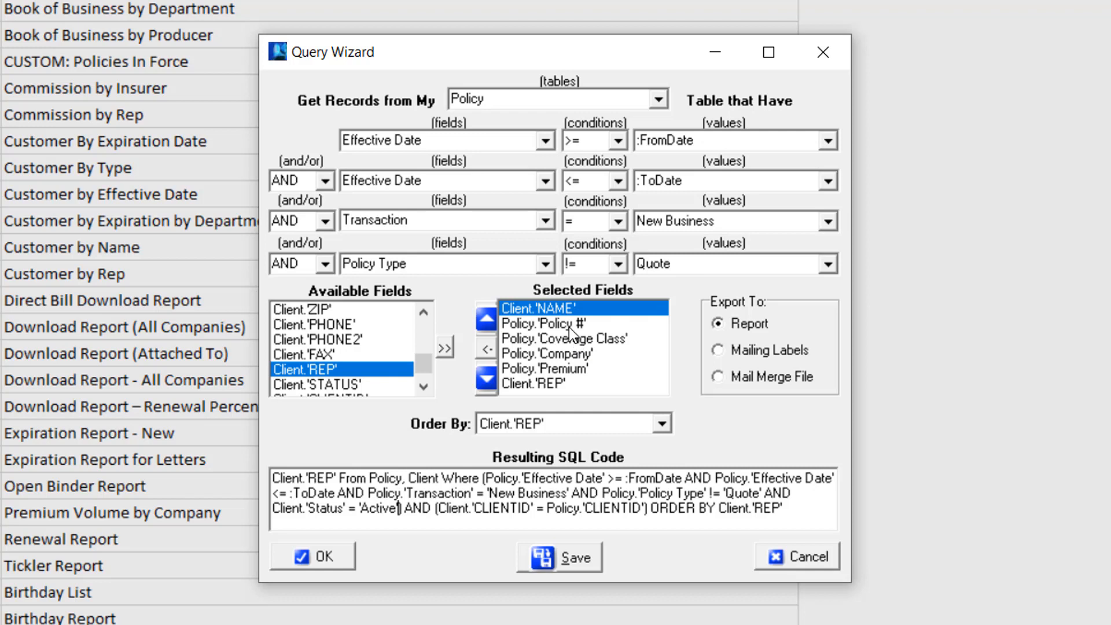
- Move Client.'REP' ahead of Policy.'Premium' in the selected fields
{"action": "left_click", "coordinate": [544, 383]}
{"action": "left_click", "coordinate": [486, 319]}
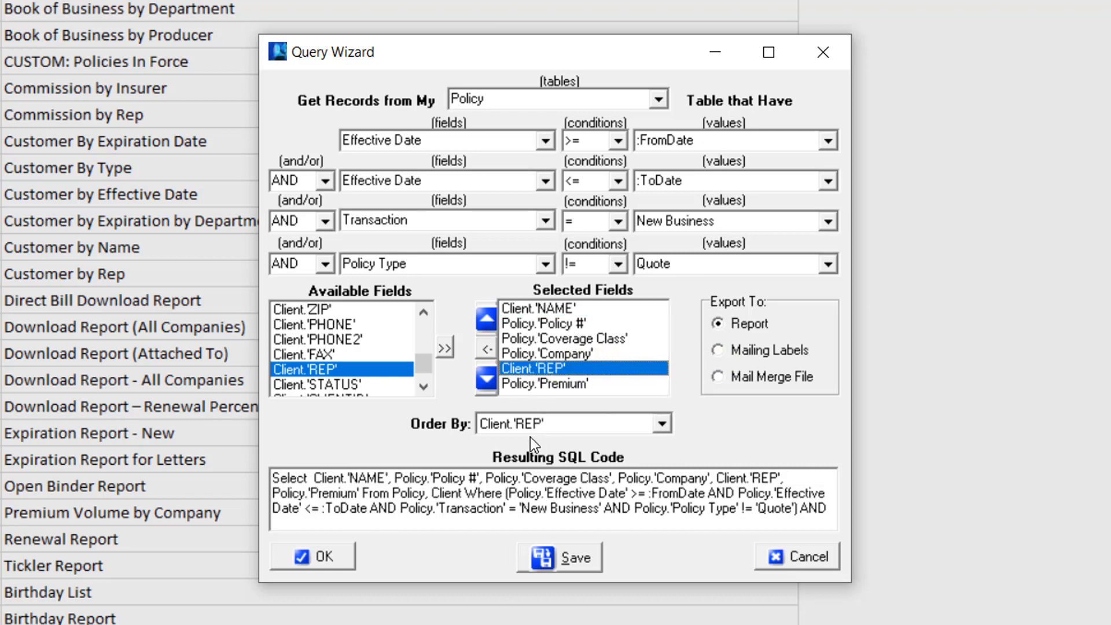
- Run the query with its results sent to a report, preview the output, and close the preview
{"action": "left_click", "coordinate": [317, 553]}
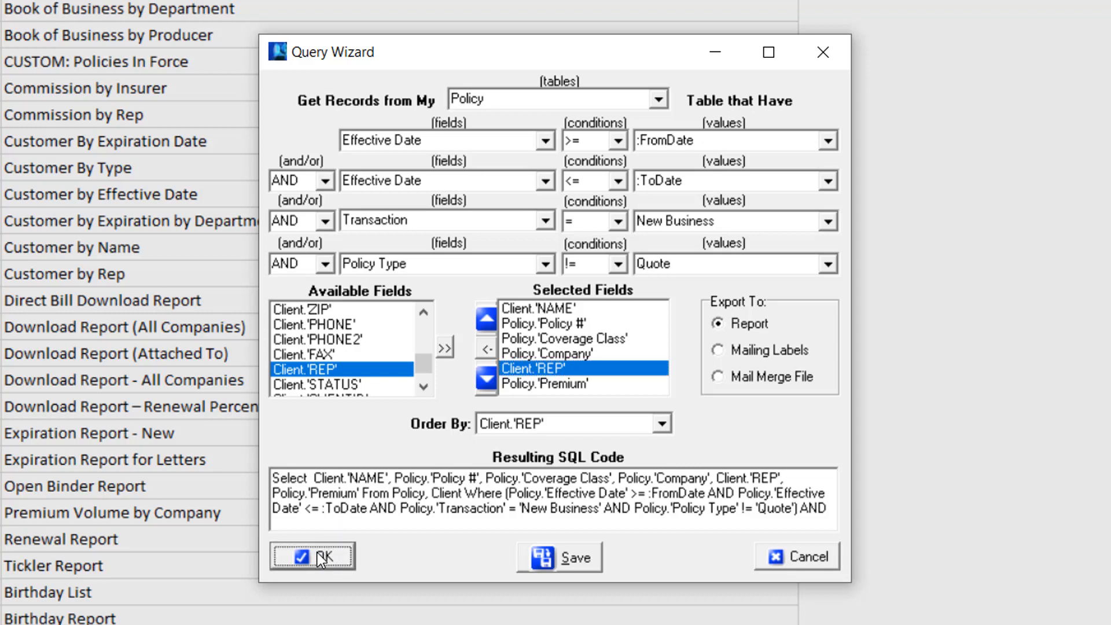
{"action": "left_click", "coordinate": [391, 473]}
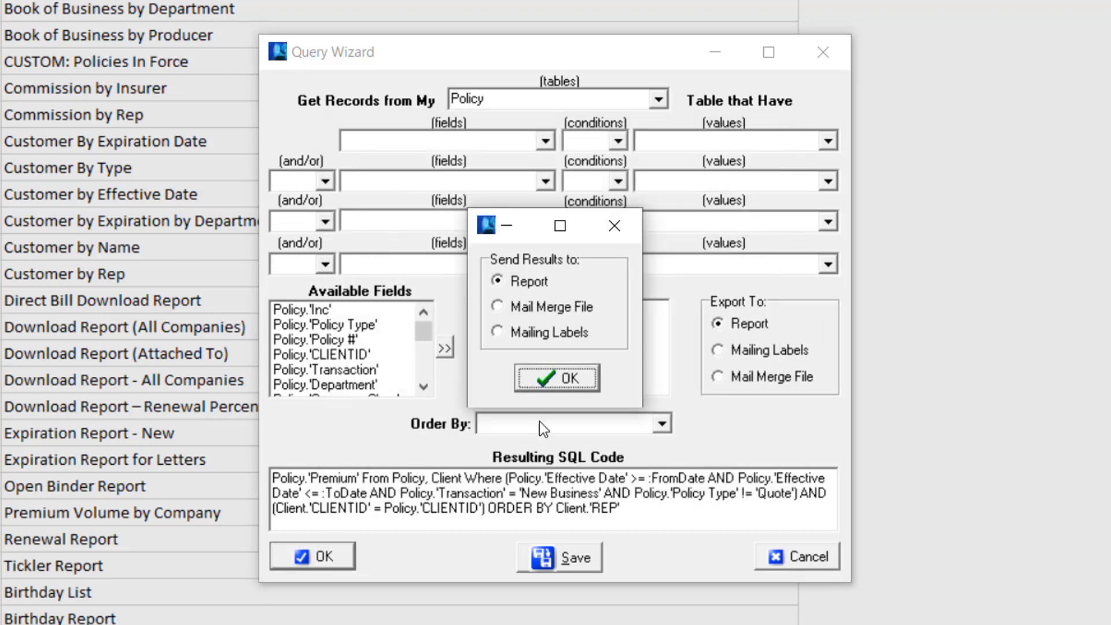
{"action": "left_click", "coordinate": [562, 374]}
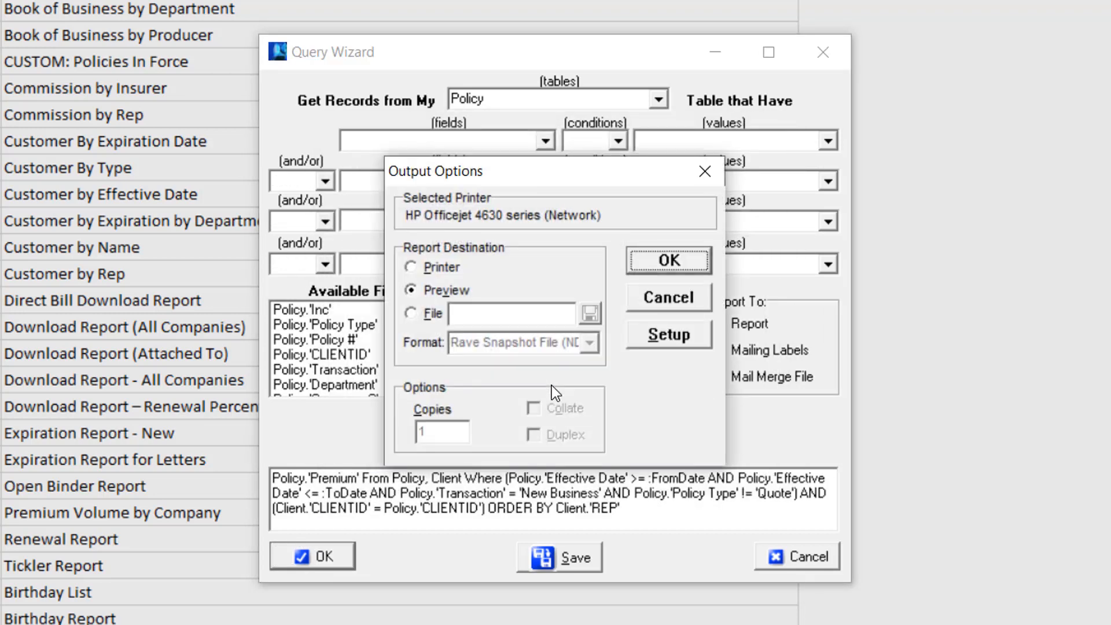
{"action": "left_click", "coordinate": [655, 255]}
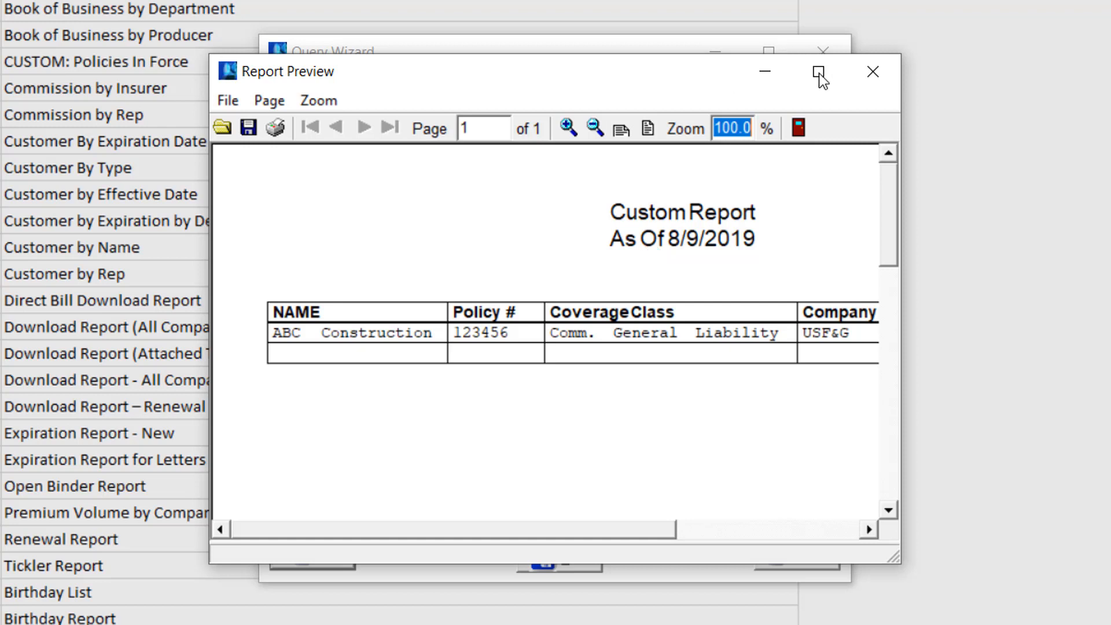
{"action": "left_click", "coordinate": [873, 72]}
- Save the query as "CUSTOM: New Business Report" in the Management category, with a date range required
{"action": "left_click", "coordinate": [576, 560]}
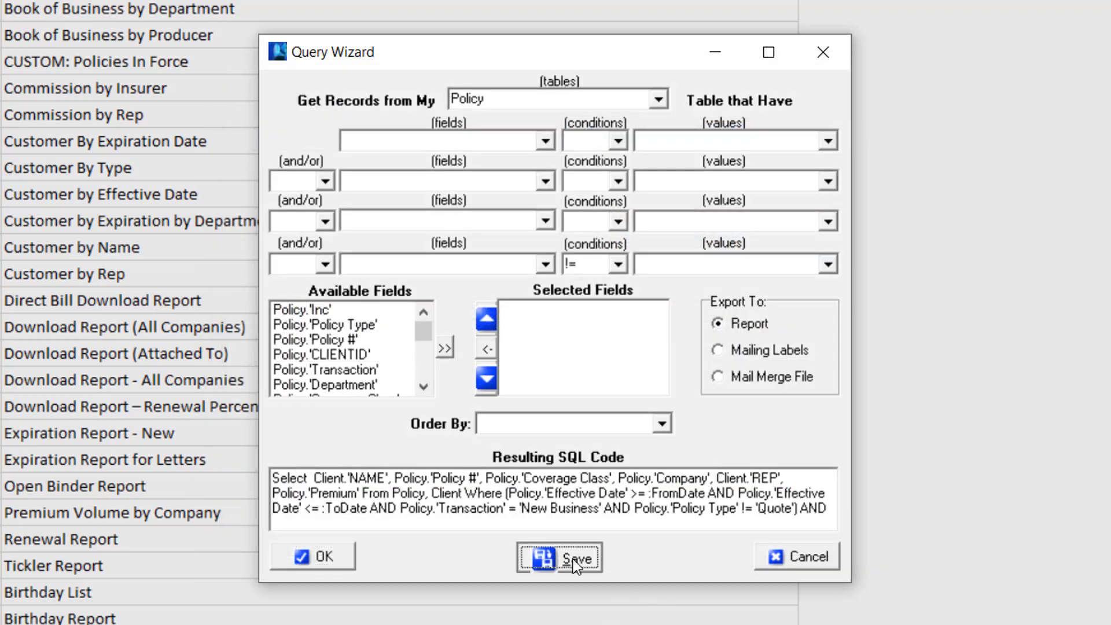
{"action": "type", "text": "CUSTOM: New Business Report"}
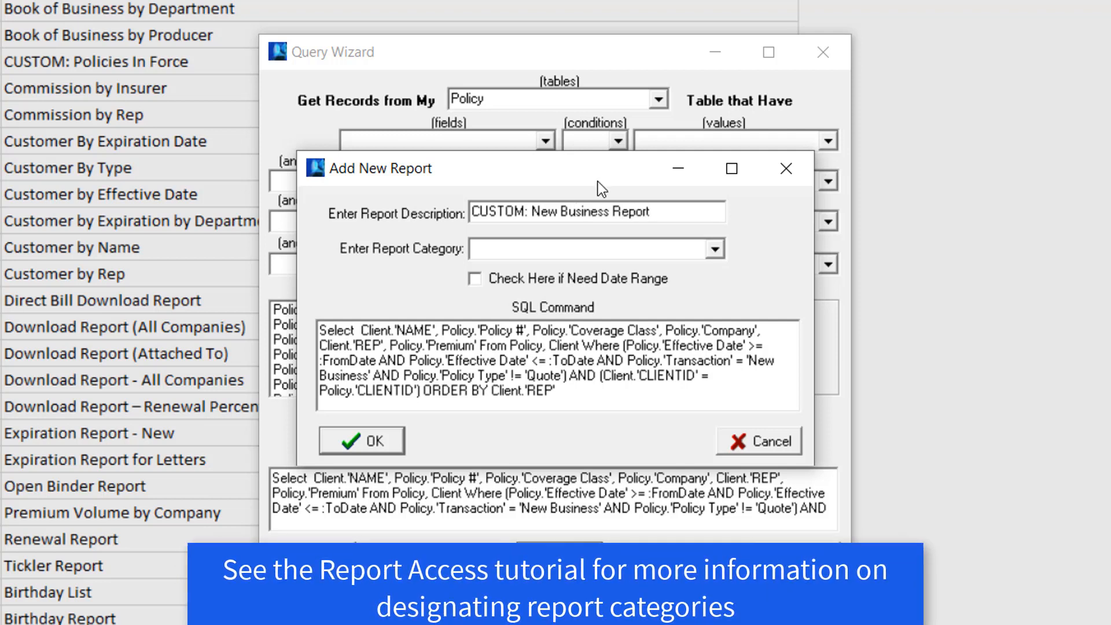
{"action": "left_click", "coordinate": [714, 249]}
{"action": "left_click", "coordinate": [635, 276]}
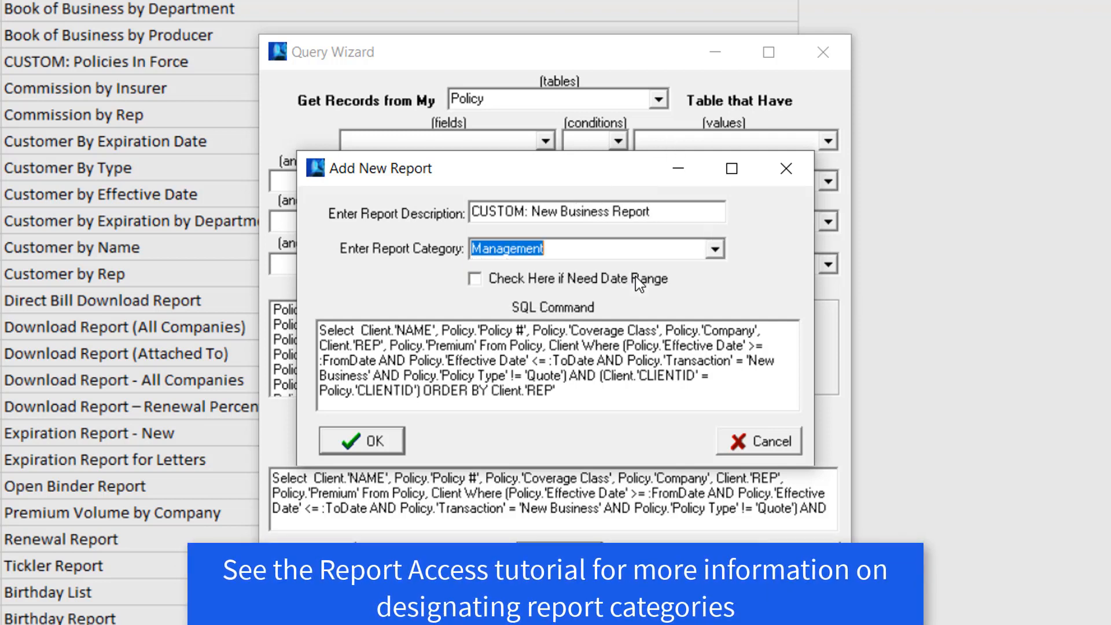
{"action": "left_click", "coordinate": [475, 278]}
{"action": "left_click", "coordinate": [339, 435]}
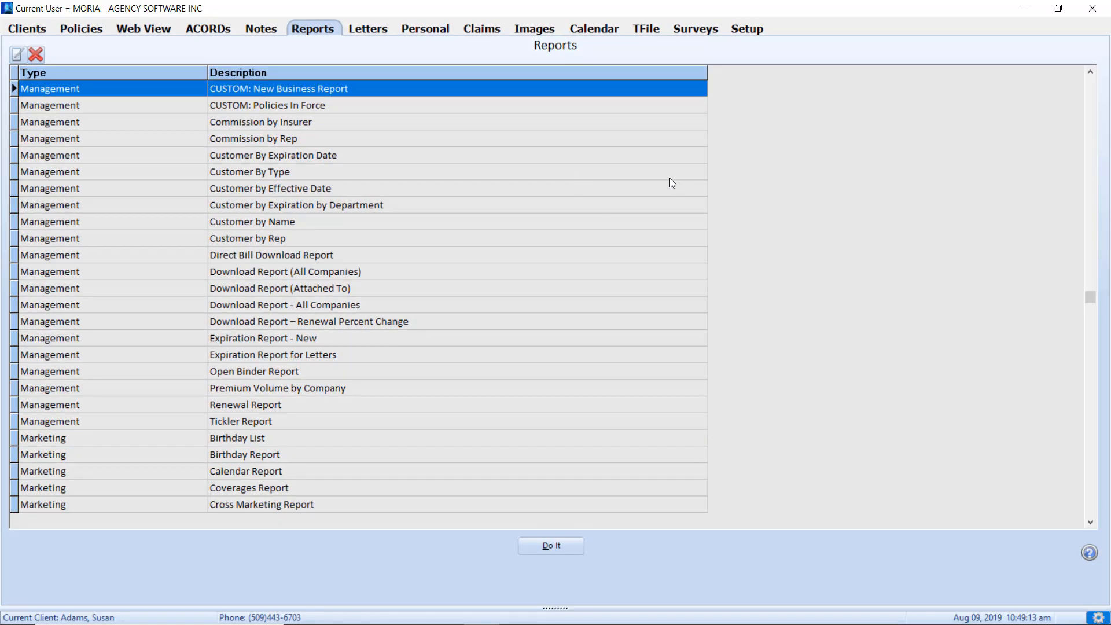
- Run the saved CUSTOM: New Business Report with its results sent to a report
{"action": "double_click", "coordinate": [332, 90]}
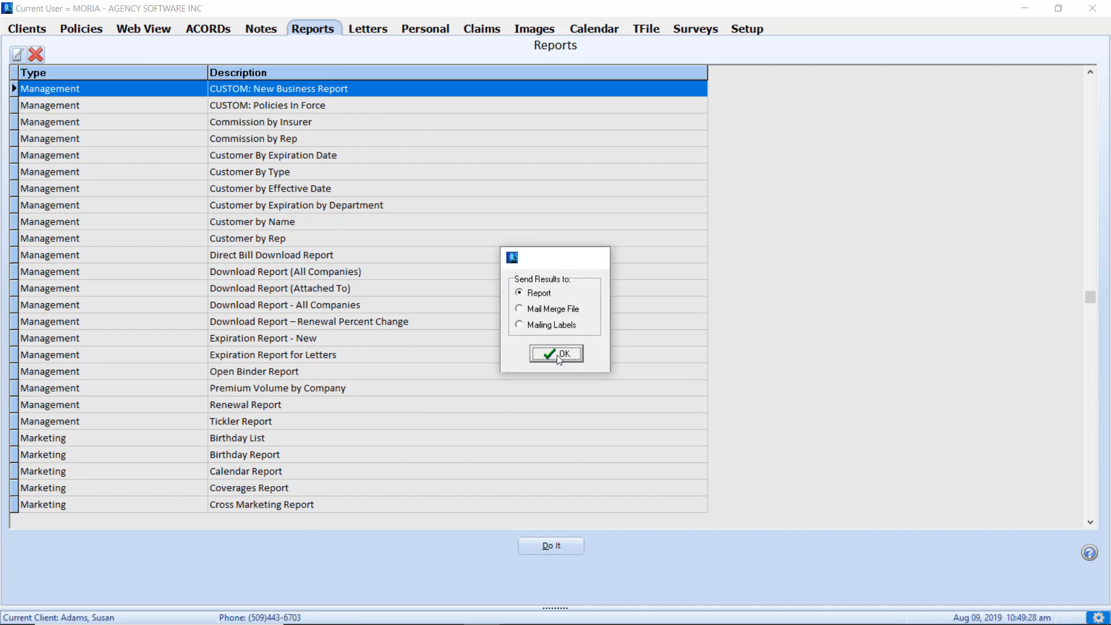
{"action": "left_click", "coordinate": [556, 353]}
{"action": "left_click", "coordinate": [626, 280]}
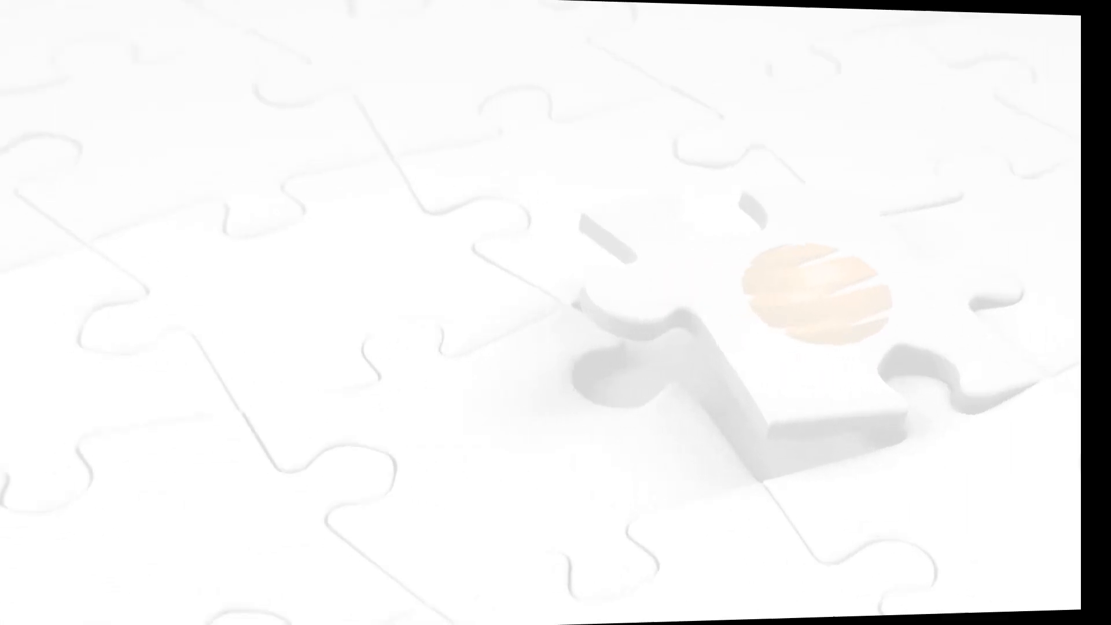